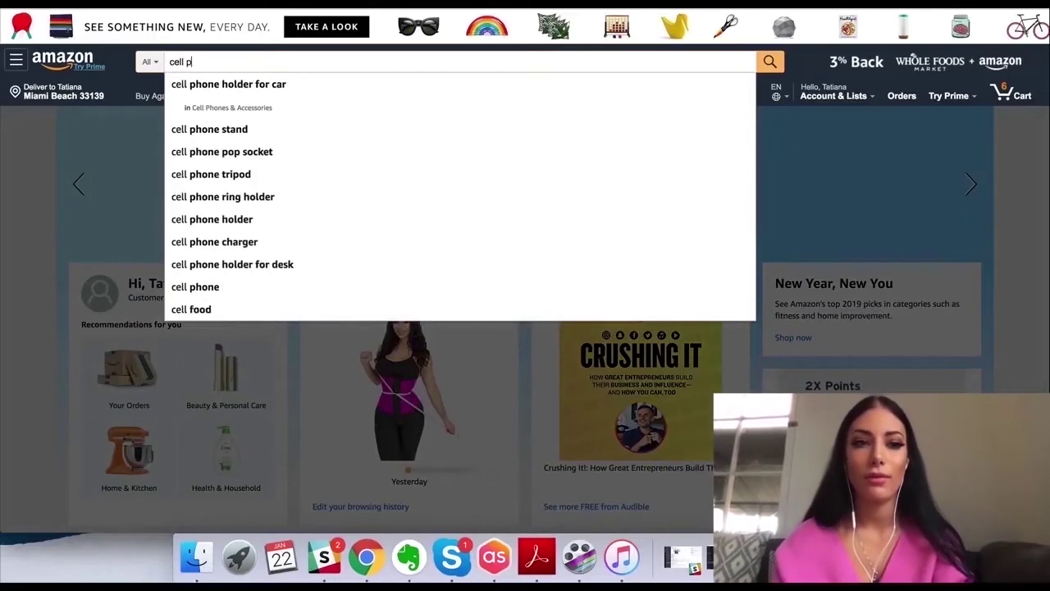
# - Search Amazon for "cell phone holder for car" using the suggested search phrase
pyautogui.press('BackSpace')
pyautogui.write('hone')
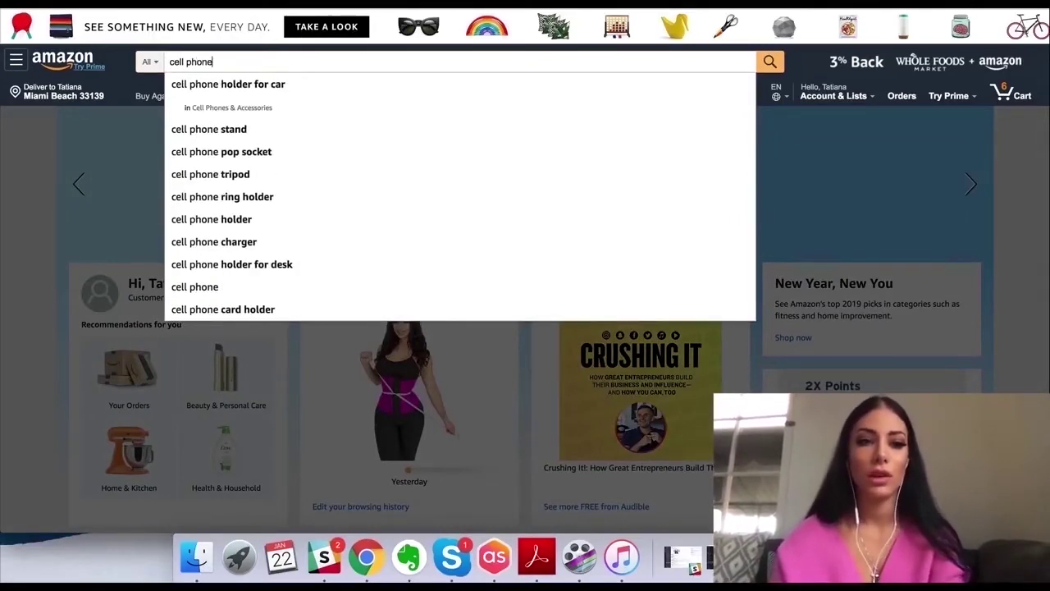
pyautogui.click(253, 84)
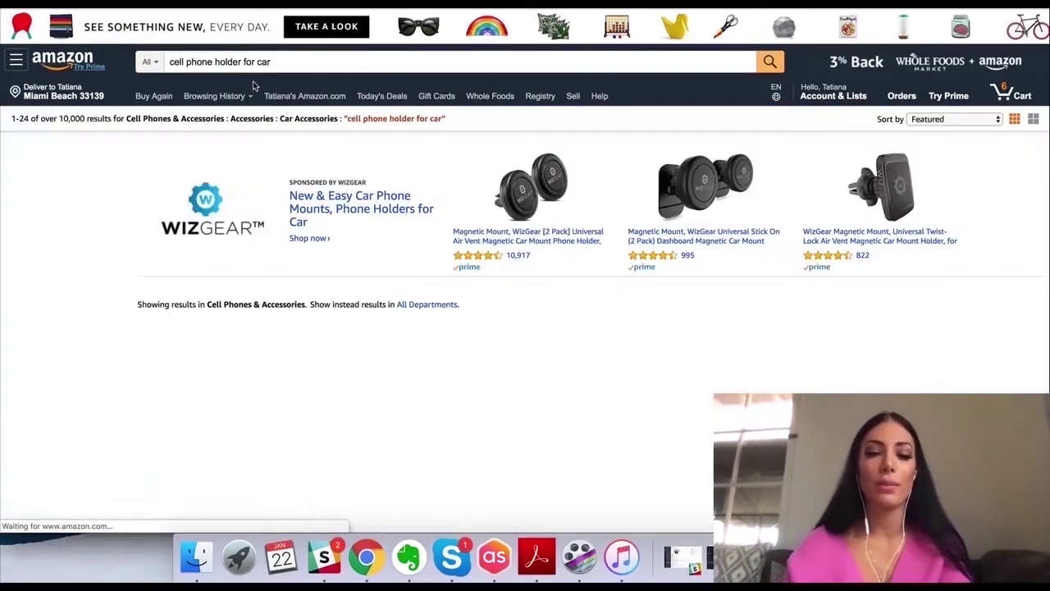
# - Run the Jungle Scout extension on the car phone holder search results to extract their sales data
pyautogui.scroll(-4, 624, 361)
pyautogui.scroll(-3, 677, 293)
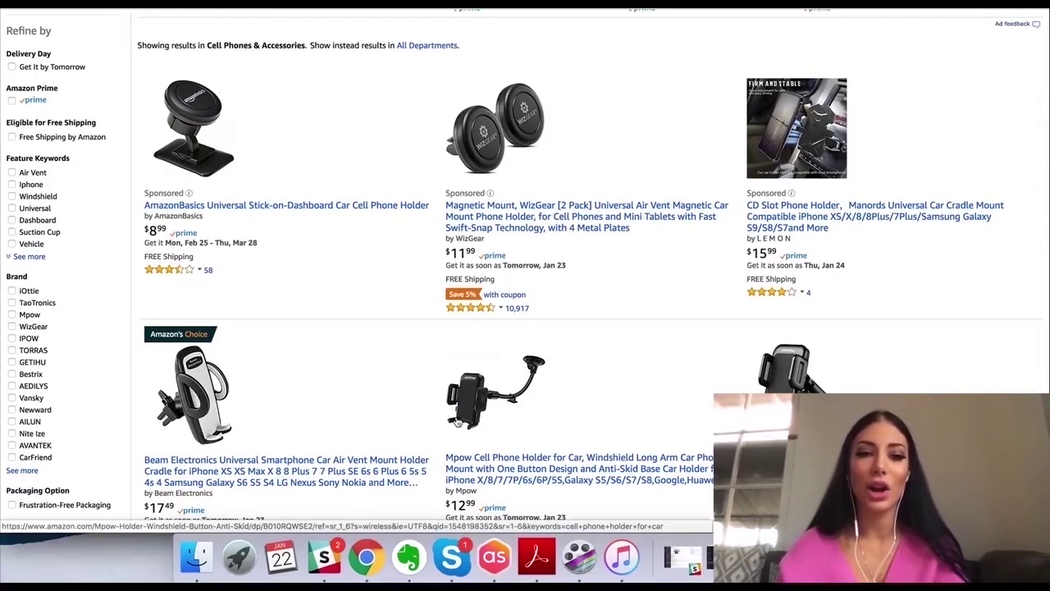
pyautogui.scroll(3, 306, 361)
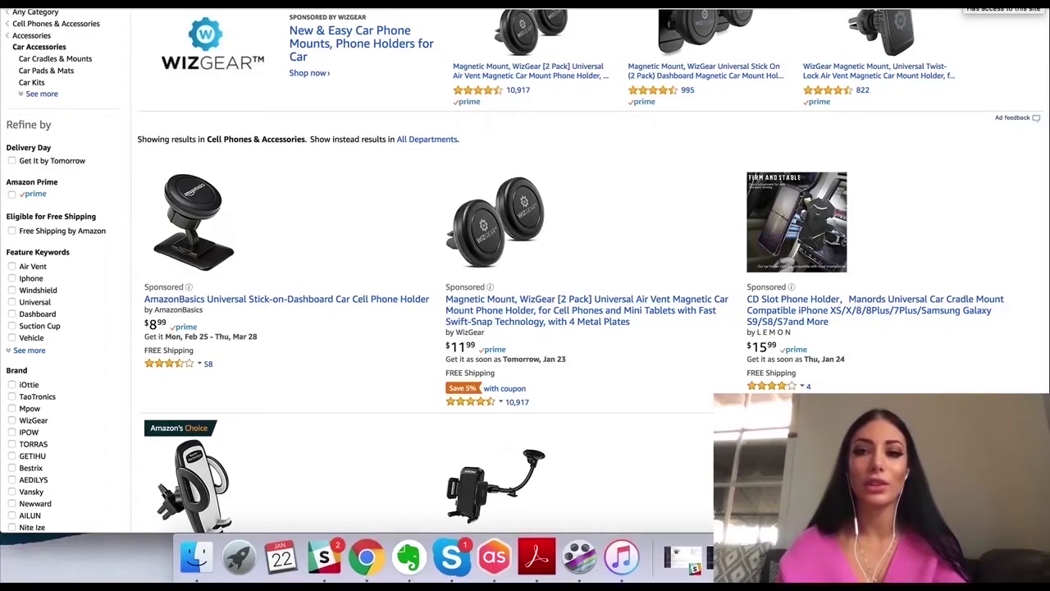
pyautogui.click(1003, 7)
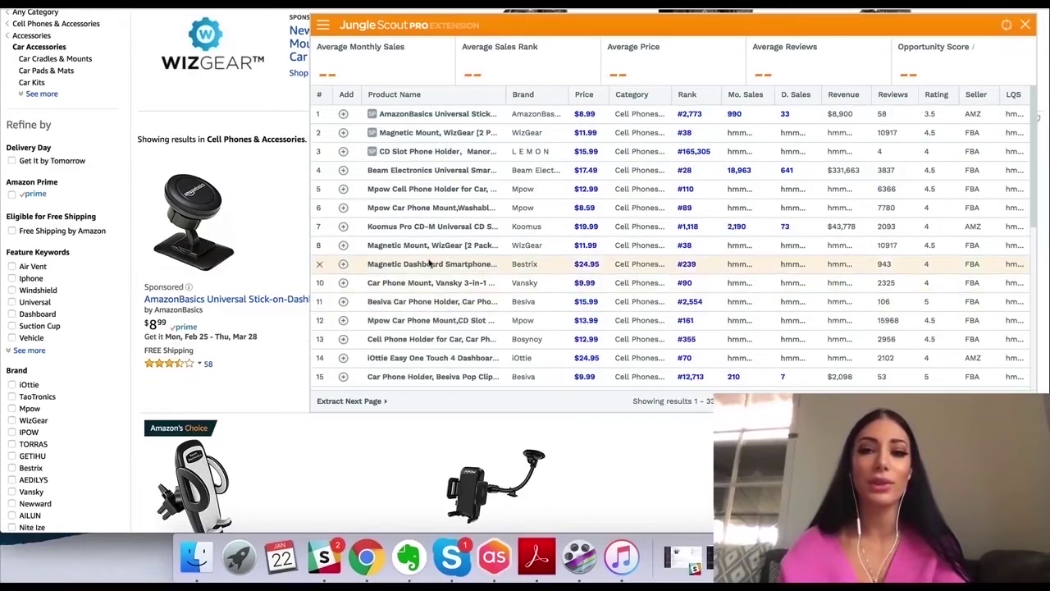
pyautogui.moveTo(431, 259)
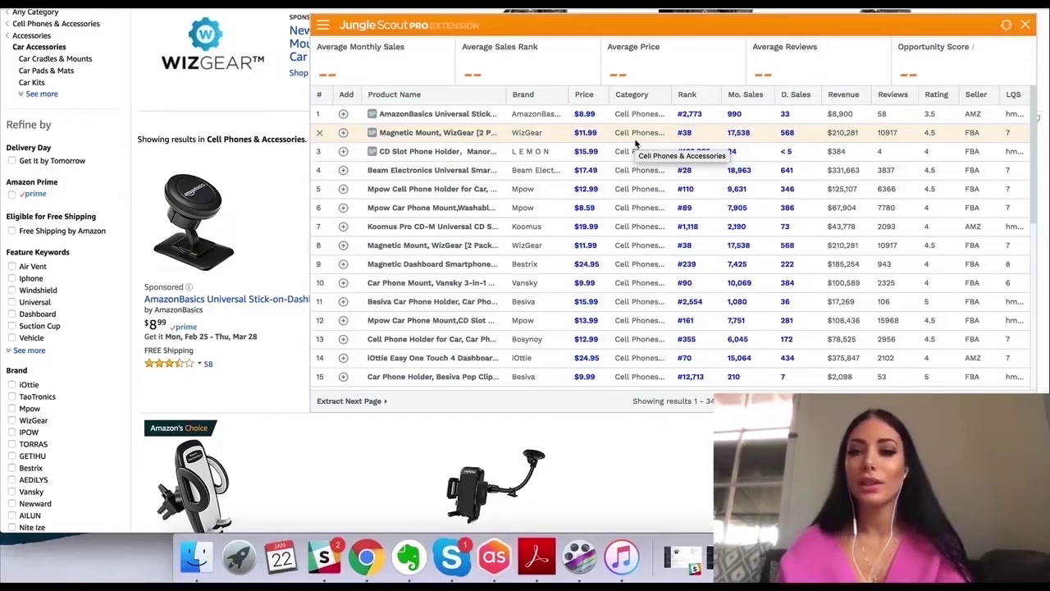
# - Examine the average monthly sales, sales rank, price, reviews and opportunity score, and check which listings are sponsored
pyautogui.moveTo(470, 107)
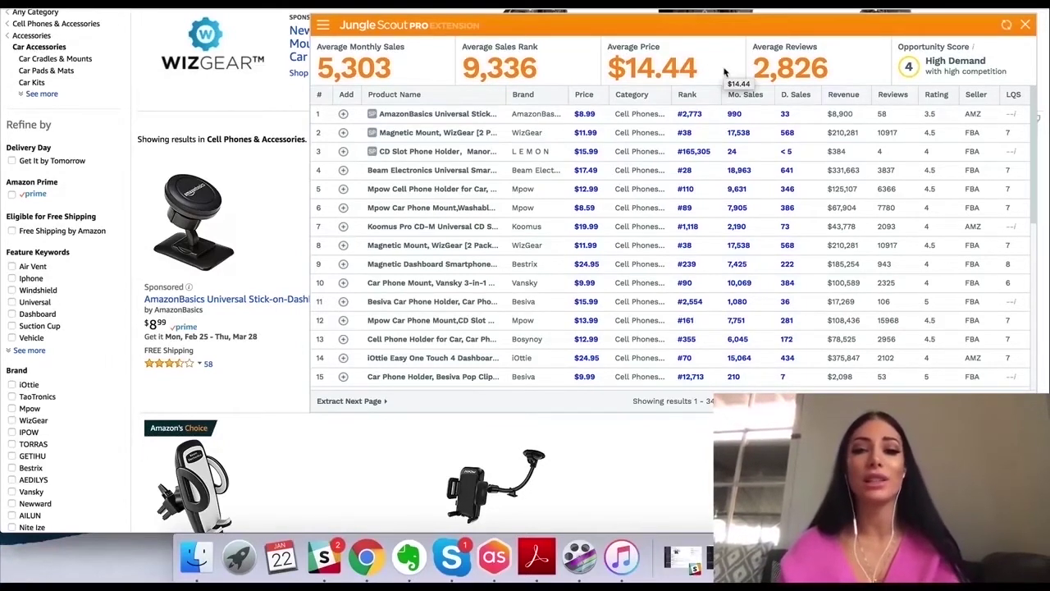
pyautogui.scroll(-2, 221, 328)
pyautogui.scroll(-1, 461, 420)
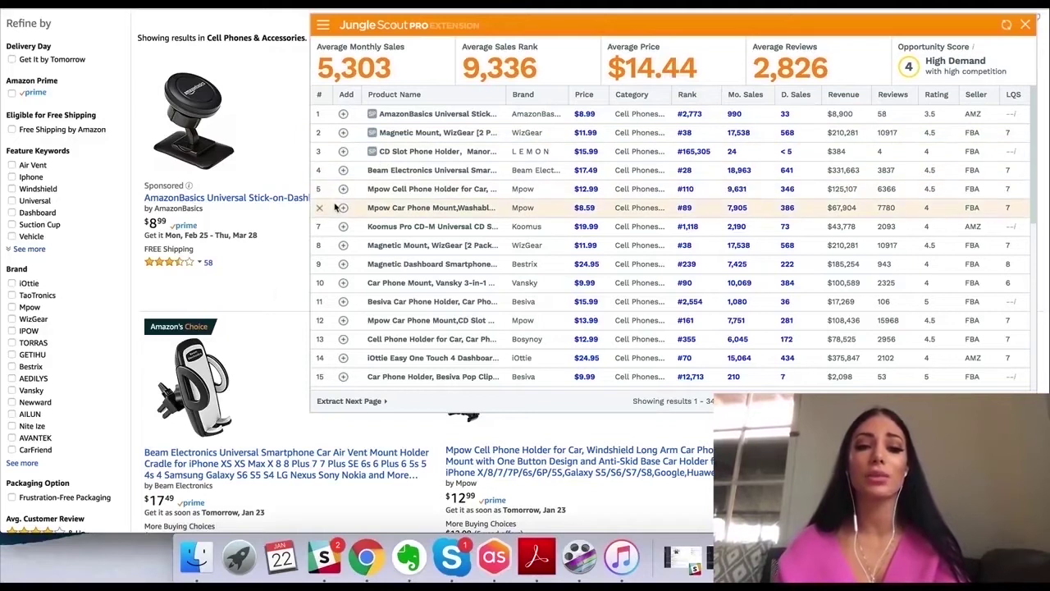
pyautogui.scroll(-2, 340, 281)
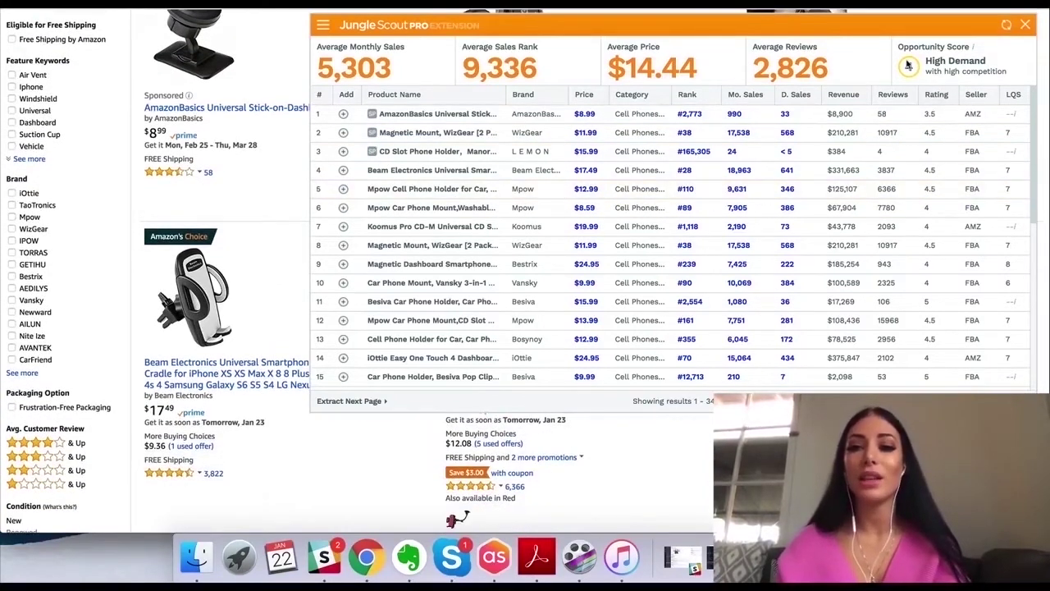
pyautogui.moveTo(974, 51)
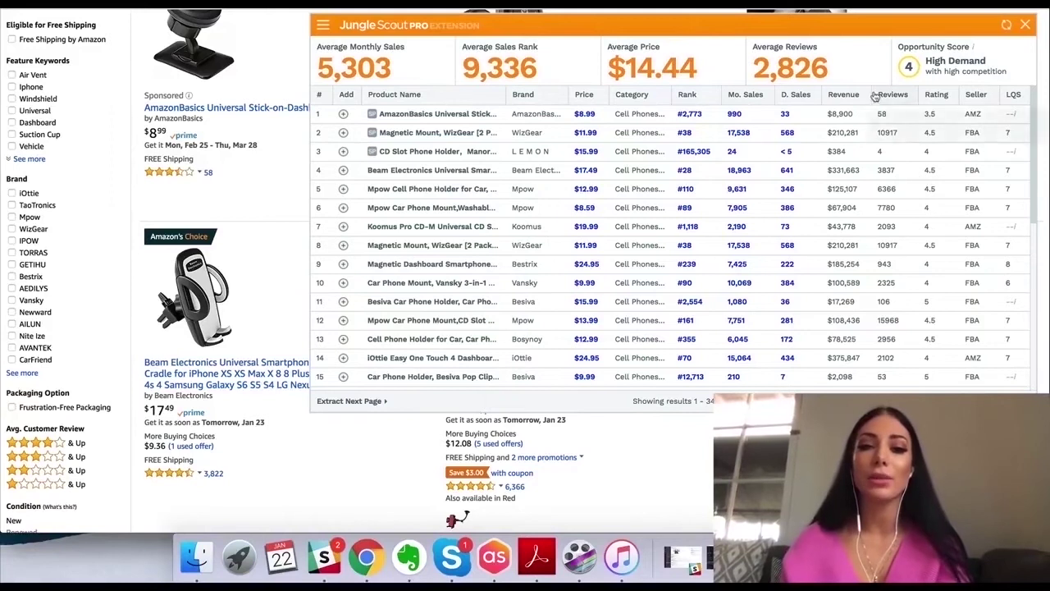
pyautogui.moveTo(464, 115)
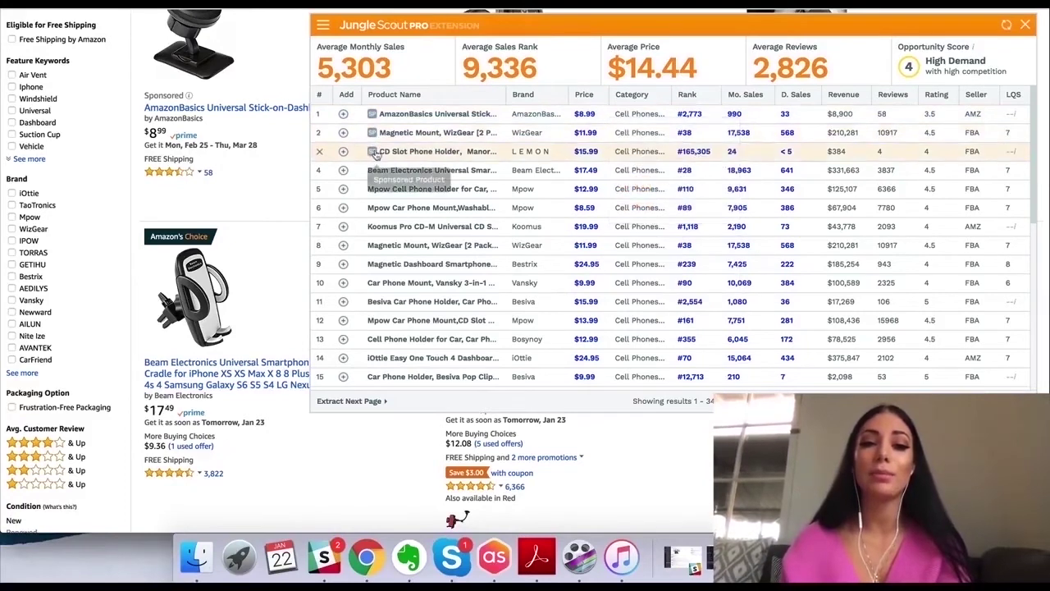
pyautogui.moveTo(373, 152)
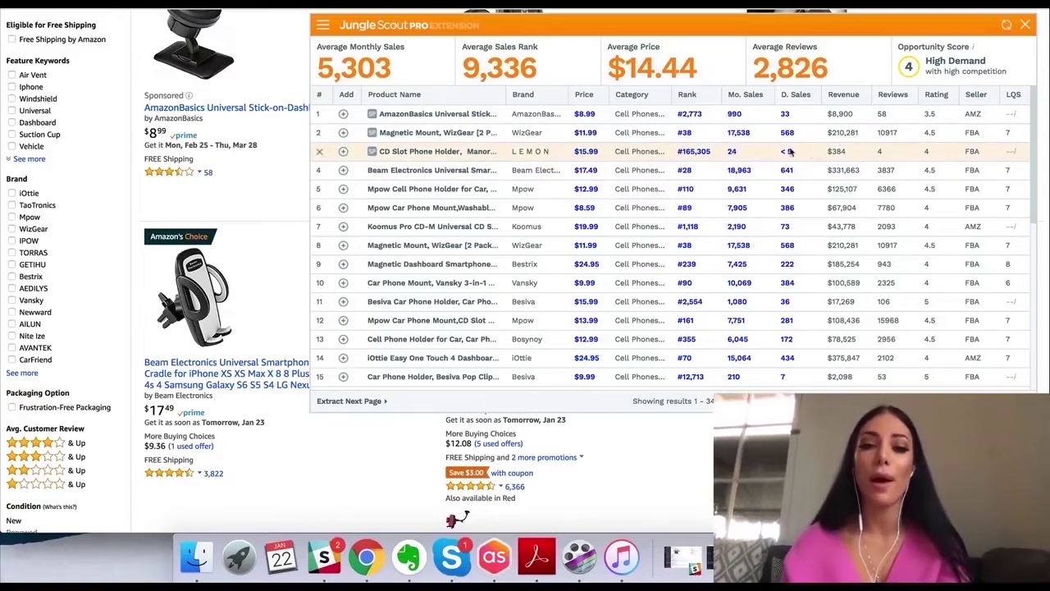
pyautogui.moveTo(456, 161)
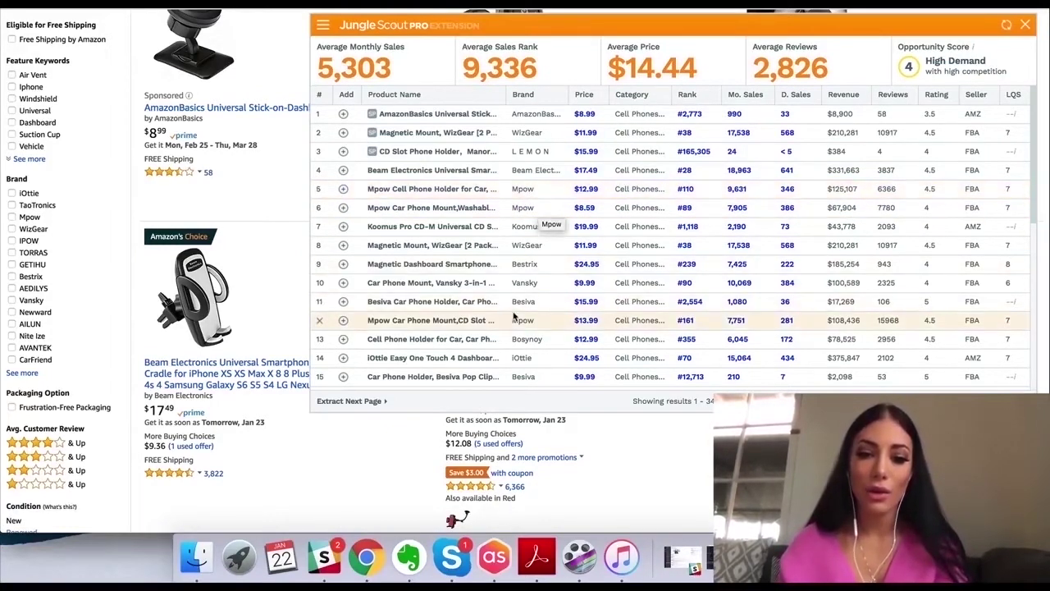
# - Look through the extracted product list to compare brands and prices across the listings
pyautogui.scroll(-1, 529, 319)
pyautogui.scroll(-3, 530, 319)
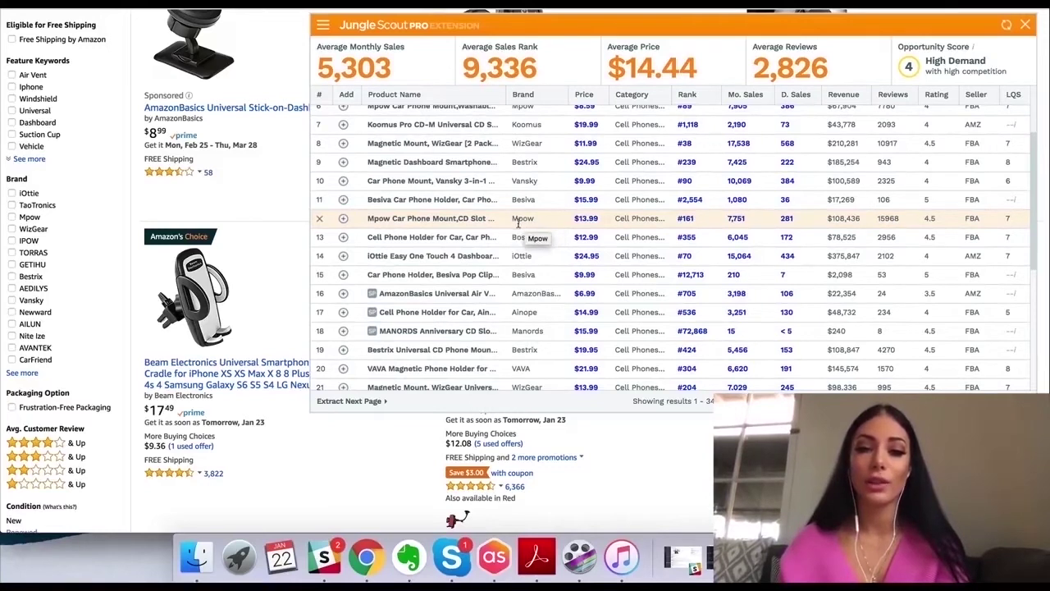
pyautogui.scroll(-5, 530, 222)
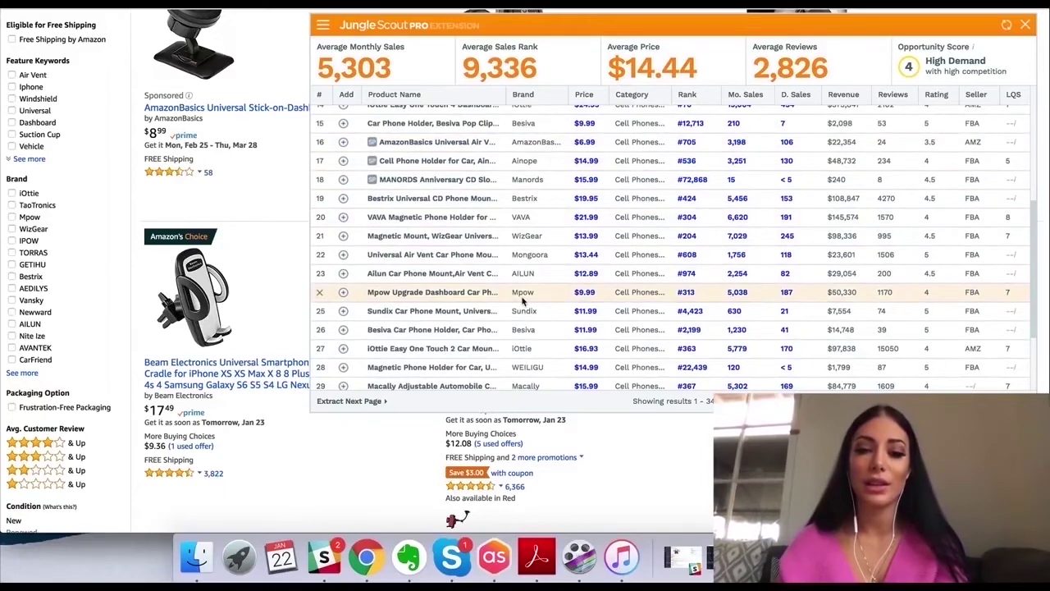
pyautogui.scroll(7, 515, 292)
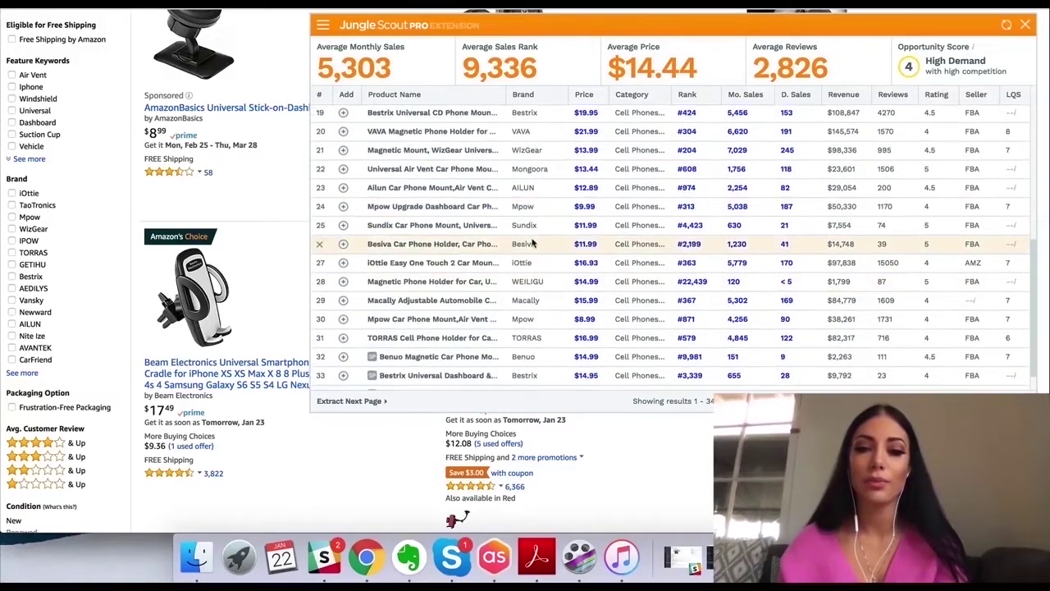
pyautogui.scroll(2, 532, 238)
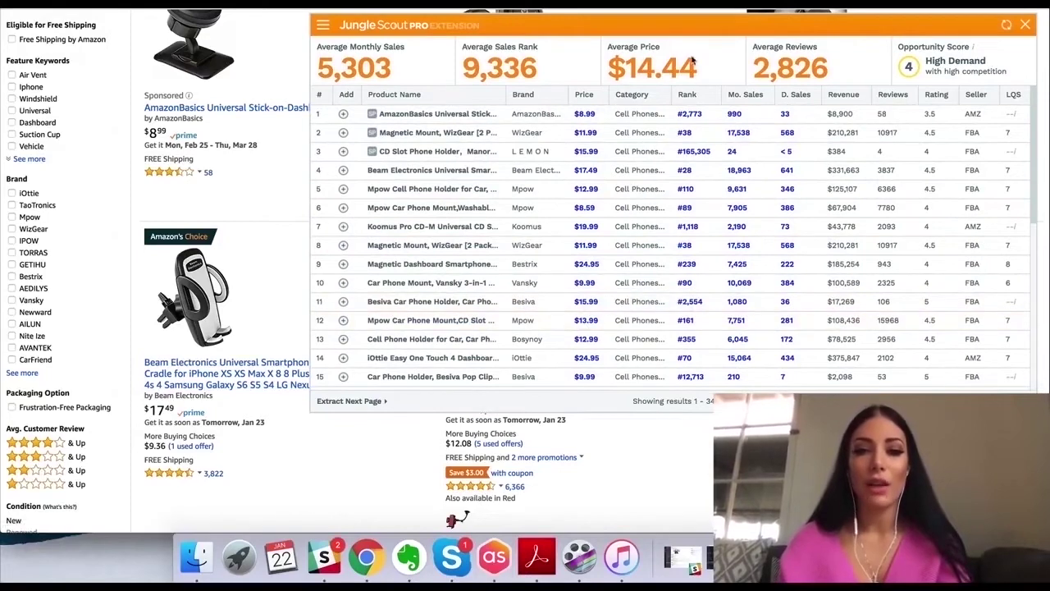
pyautogui.scroll(-10, 637, 169)
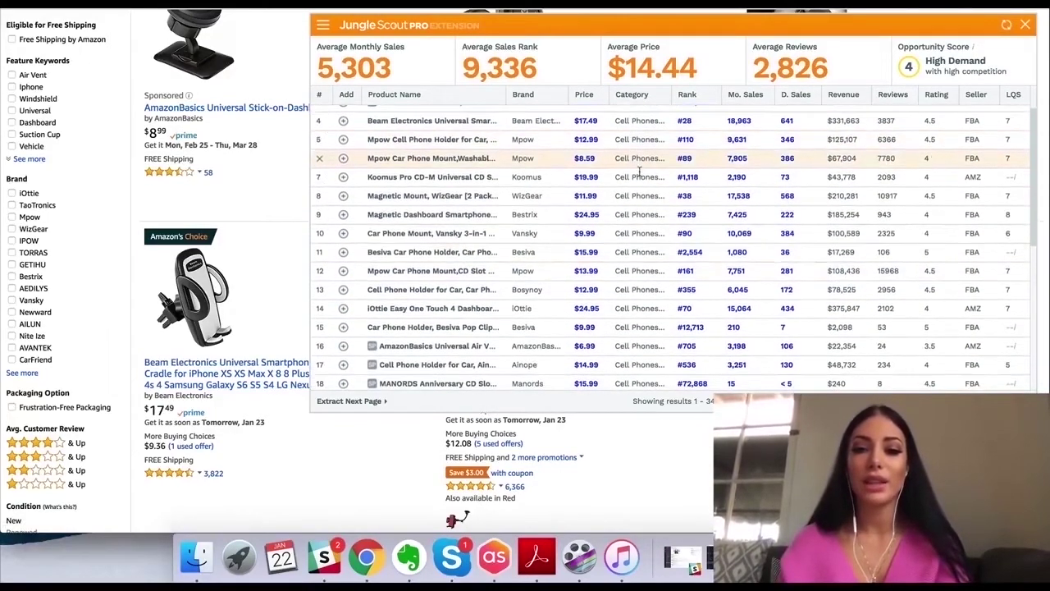
pyautogui.scroll(10, 636, 270)
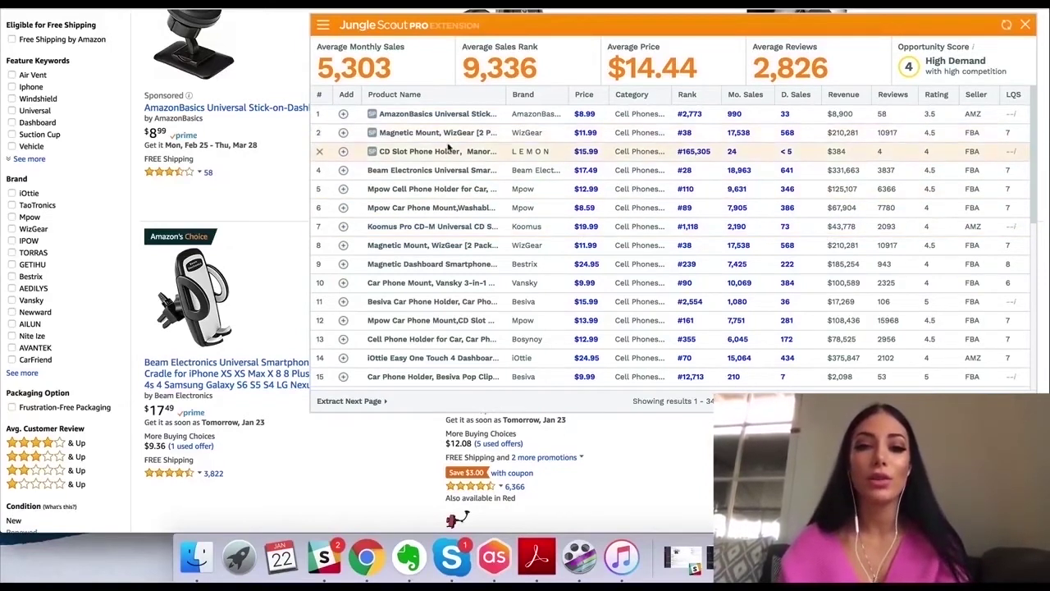
# - Compare monthly sales and revenue with review counts across all extracted listings, including the sponsored ones
pyautogui.moveTo(390, 140)
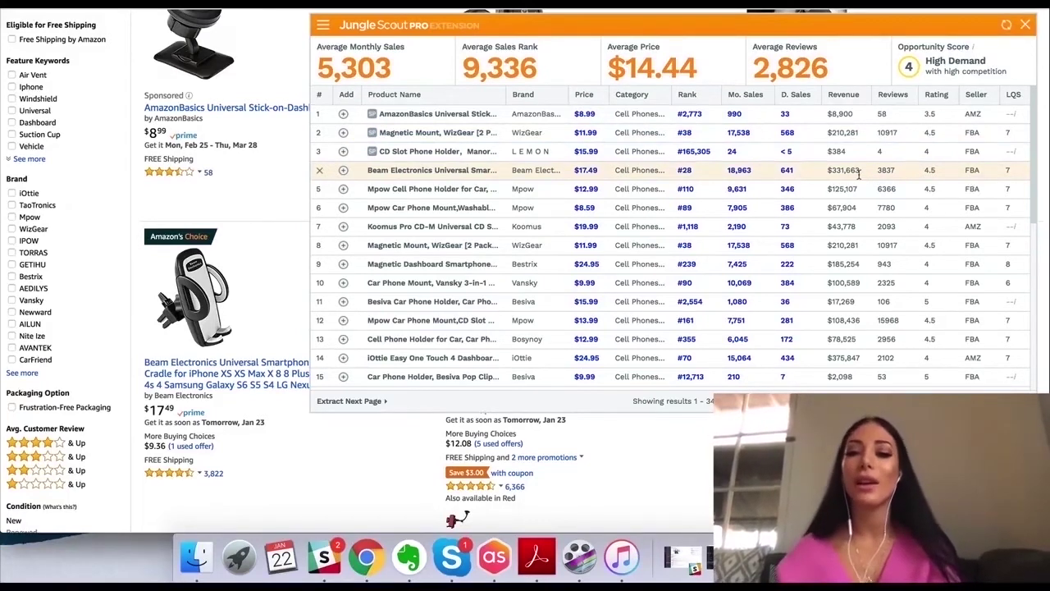
pyautogui.scroll(-5, 851, 244)
pyautogui.scroll(-3, 851, 244)
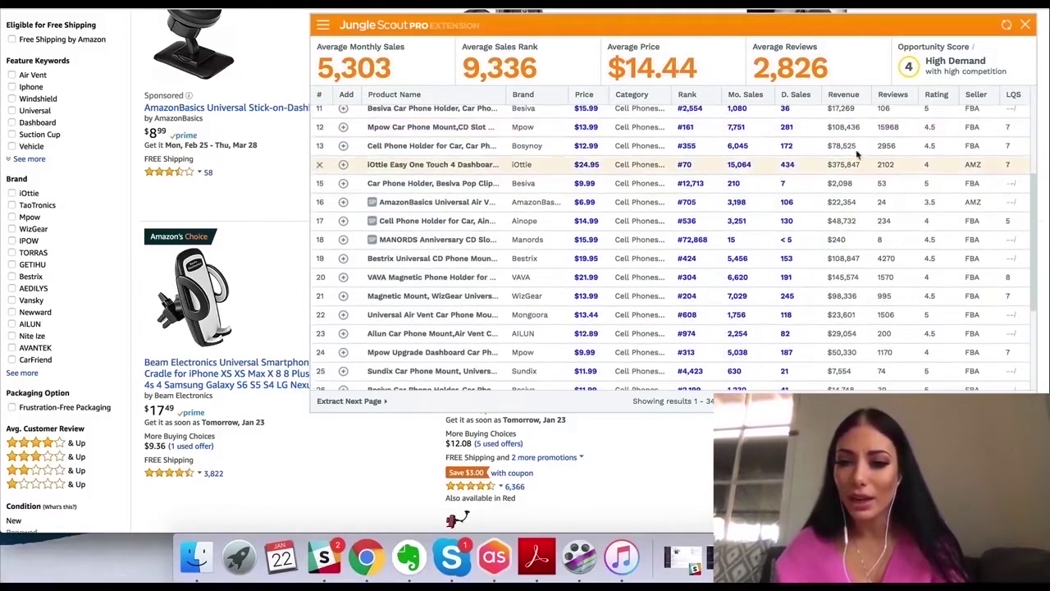
pyautogui.scroll(5, 851, 201)
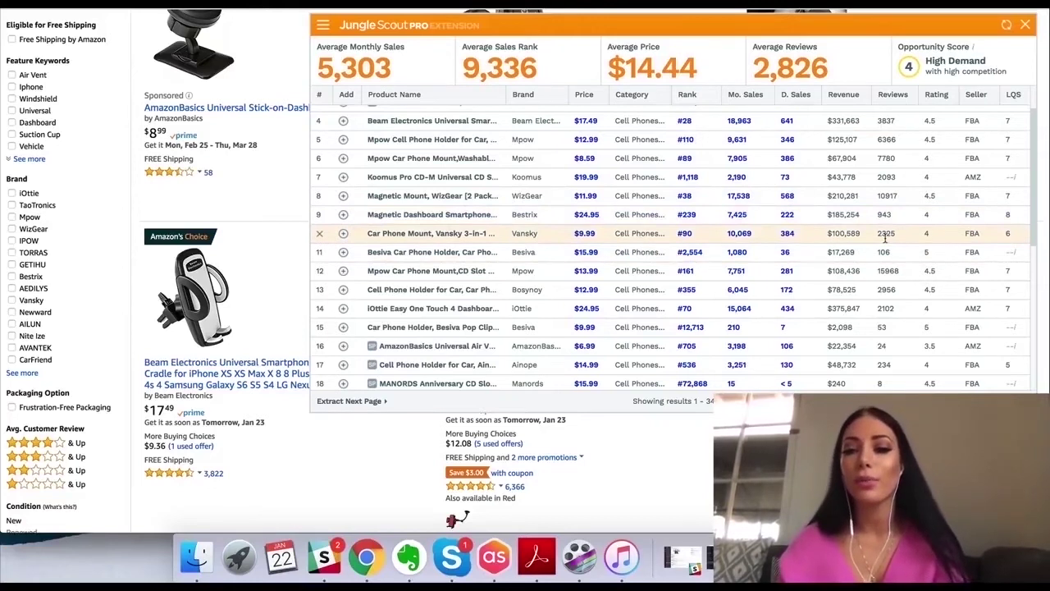
pyautogui.scroll(-6, 886, 238)
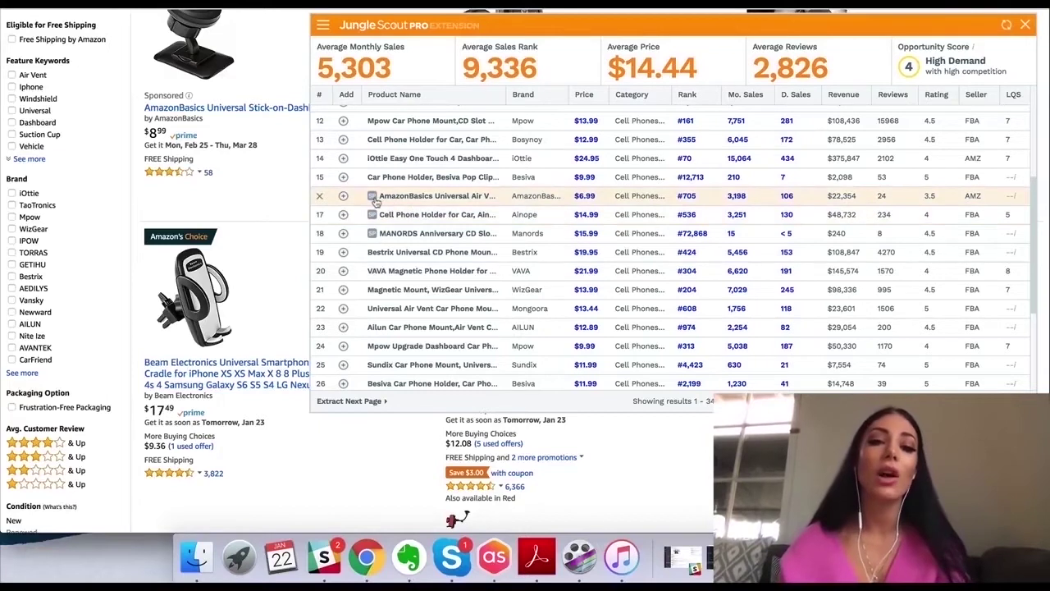
pyautogui.moveTo(373, 202)
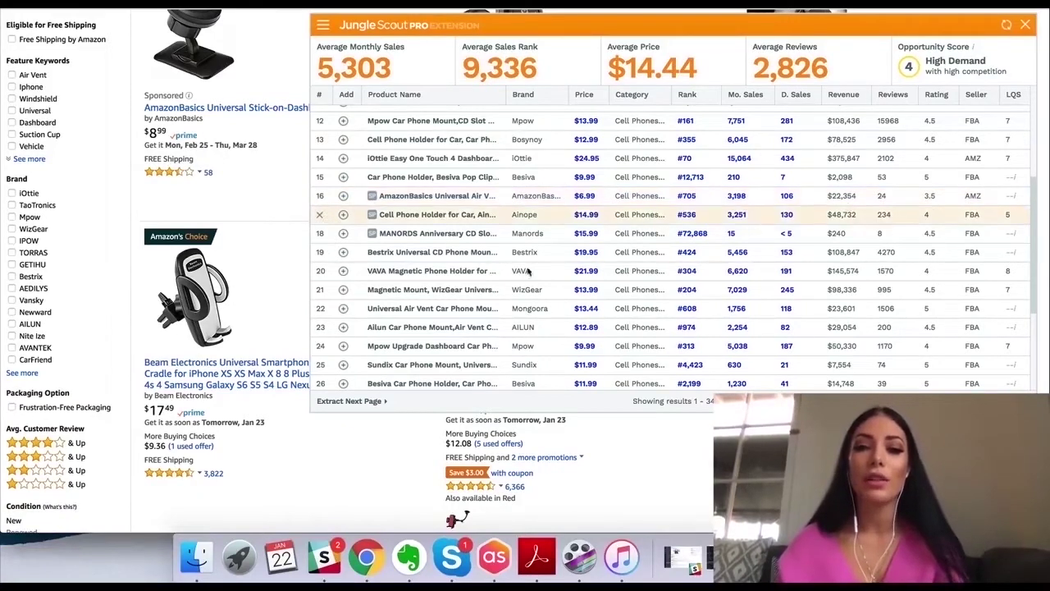
pyautogui.scroll(-5, 911, 238)
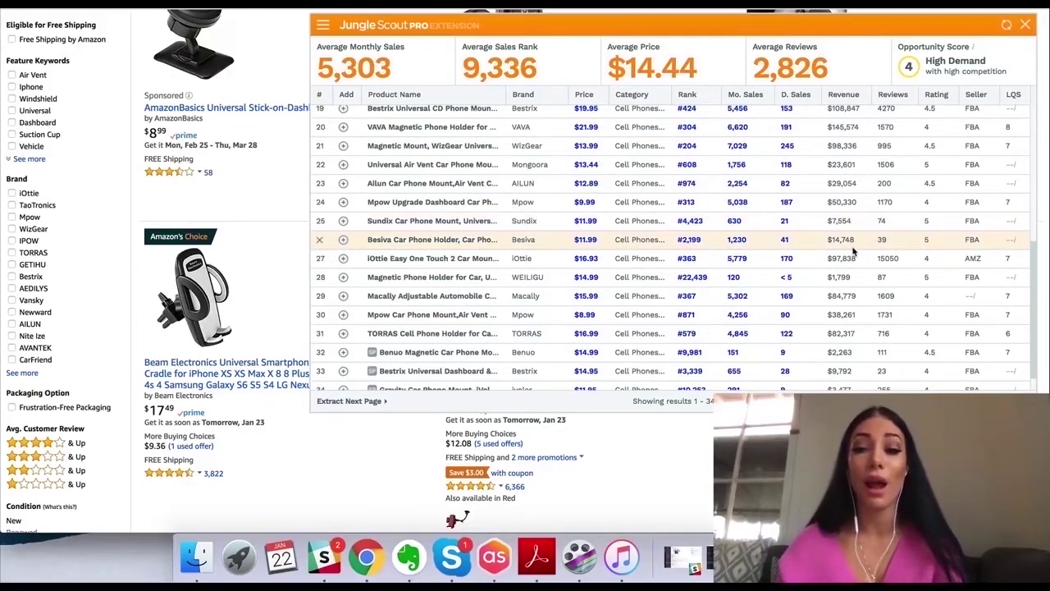
pyautogui.moveTo(472, 242)
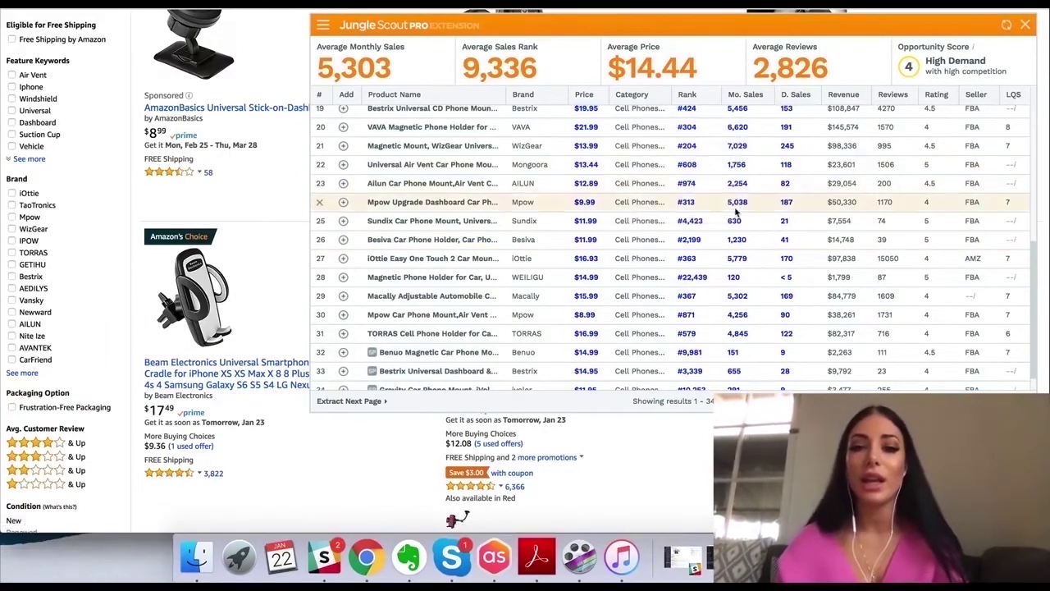
pyautogui.scroll(-1, 830, 238)
pyautogui.scroll(-1, 830, 238)
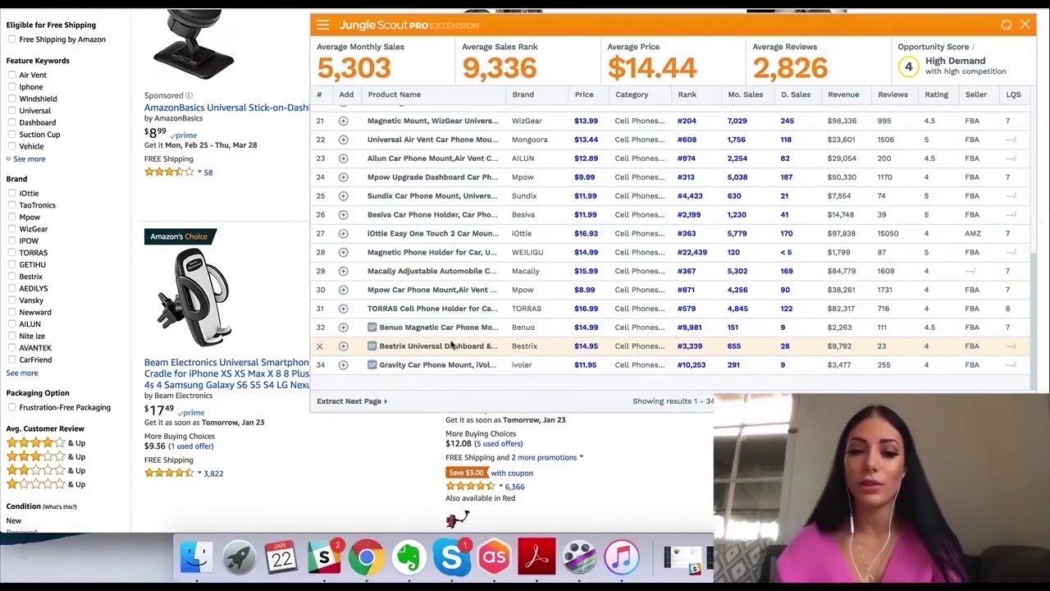
pyautogui.moveTo(442, 351)
pyautogui.scroll(5, 542, 262)
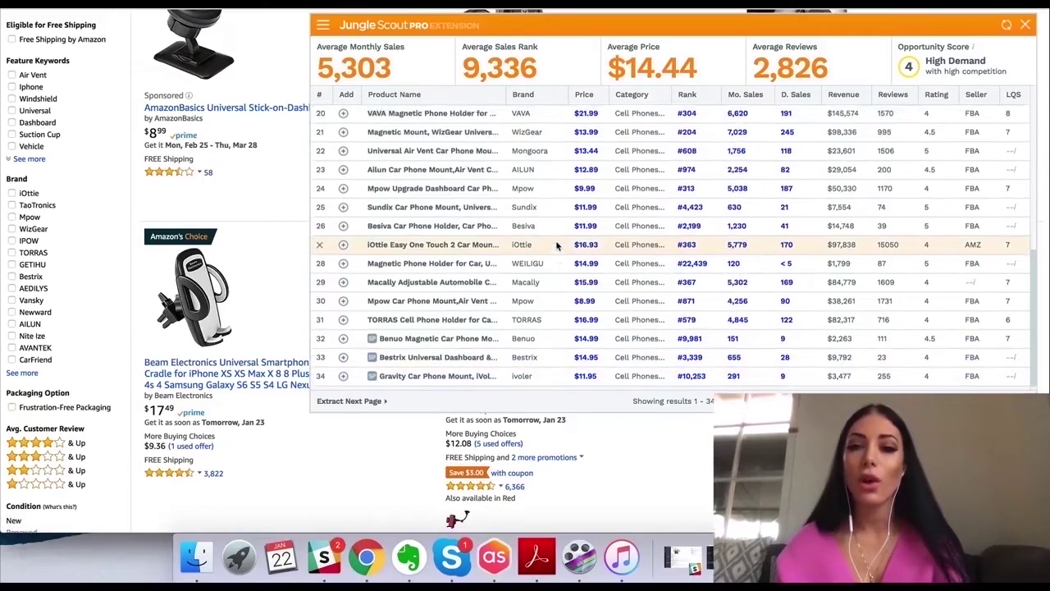
pyautogui.scroll(3, 556, 245)
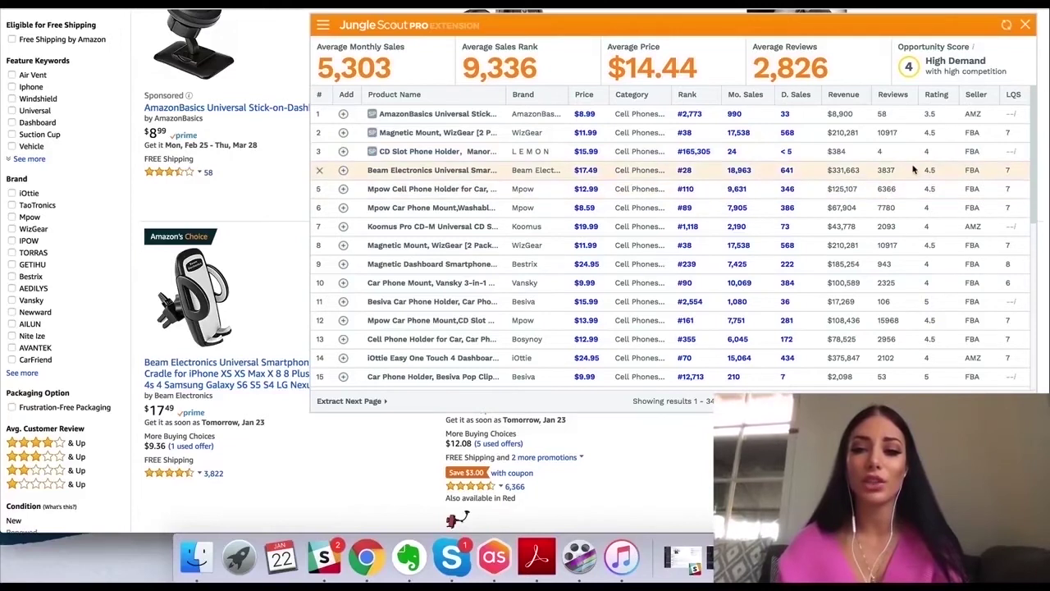
# - Open the $11.99 Besiva Car Phone Holder listing and inspect its second product photo and price
pyautogui.scroll(-1, 889, 207)
pyautogui.scroll(-5, 888, 207)
pyautogui.scroll(5, 889, 207)
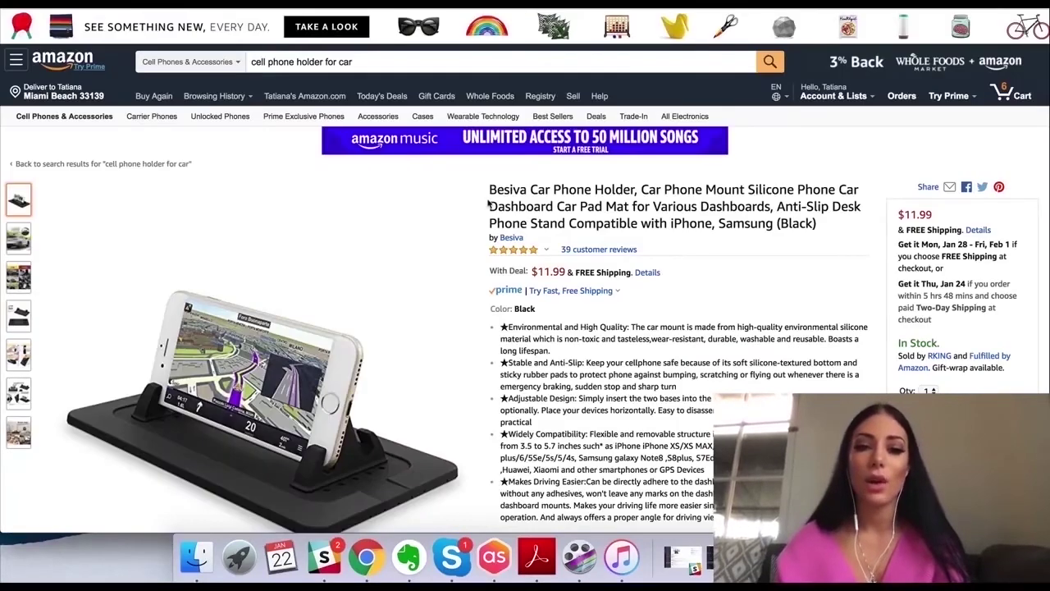
pyautogui.scroll(-3, 188, 251)
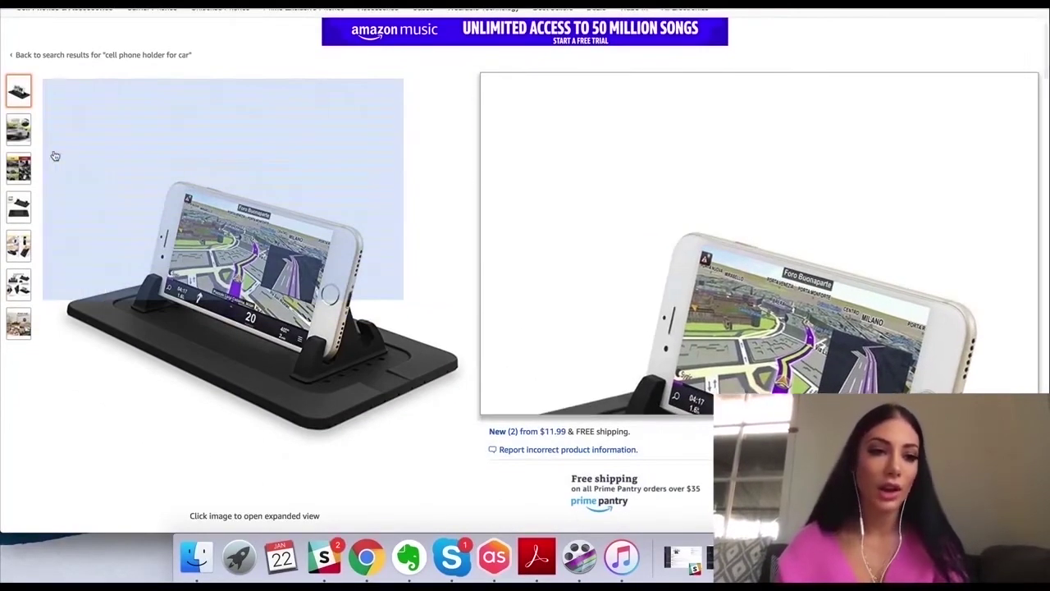
pyautogui.moveTo(18, 127)
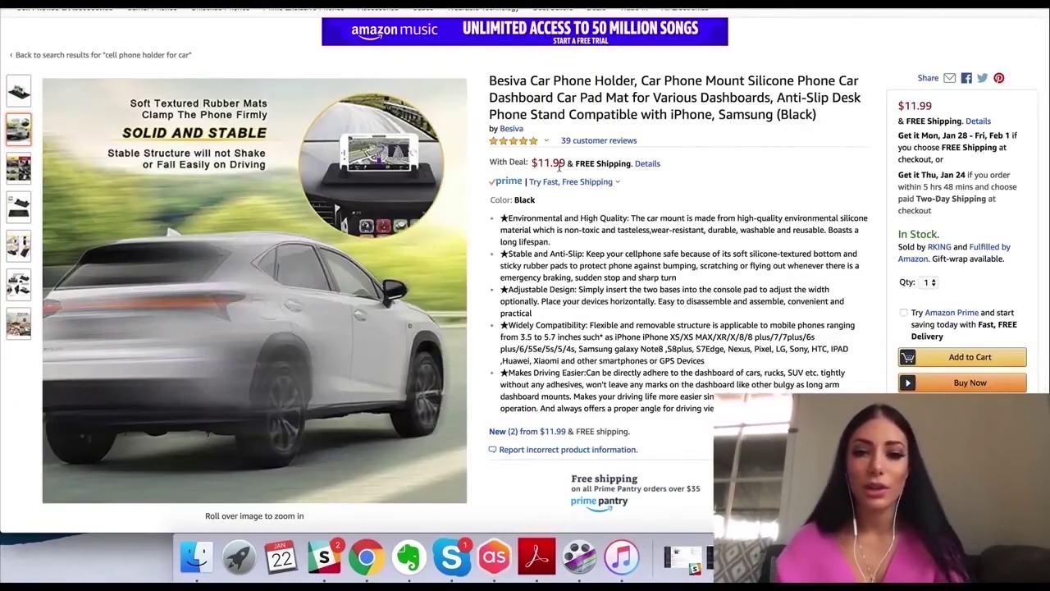
pyautogui.moveTo(534, 164); pyautogui.dragTo(566, 163)
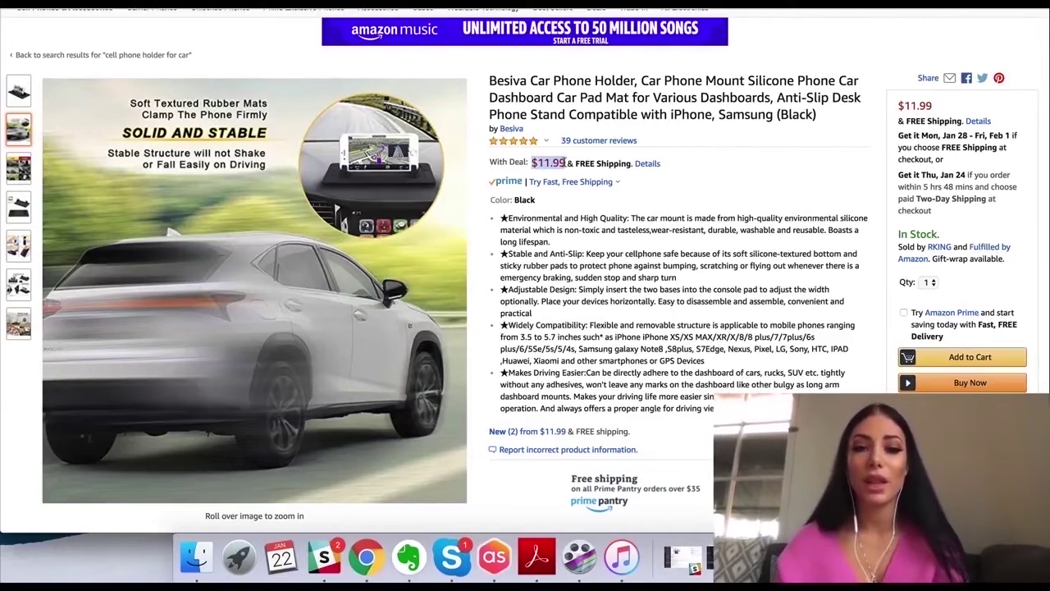
pyautogui.moveTo(556, 181)
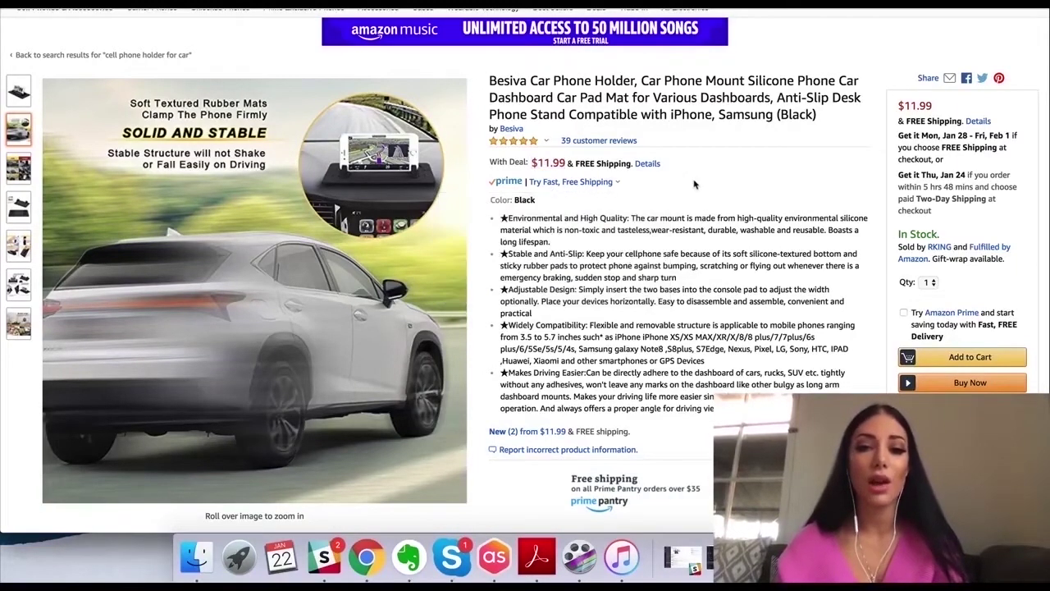
pyautogui.moveTo(348, 220)
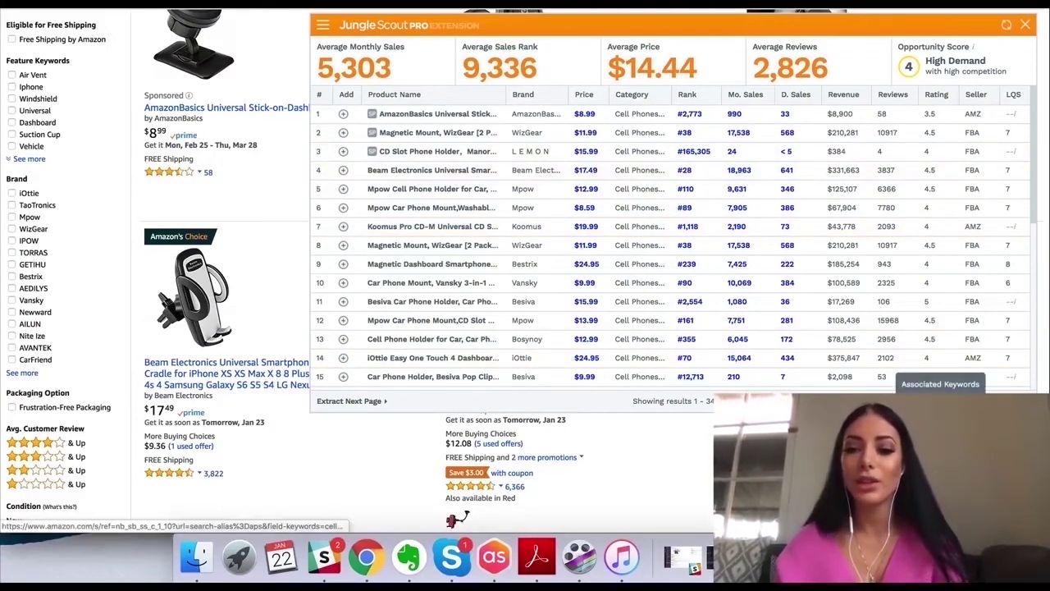
# - Open the associated keywords word cloud for the extracted listings, examine the most frequent title words, and close it
pyautogui.click(940, 401)
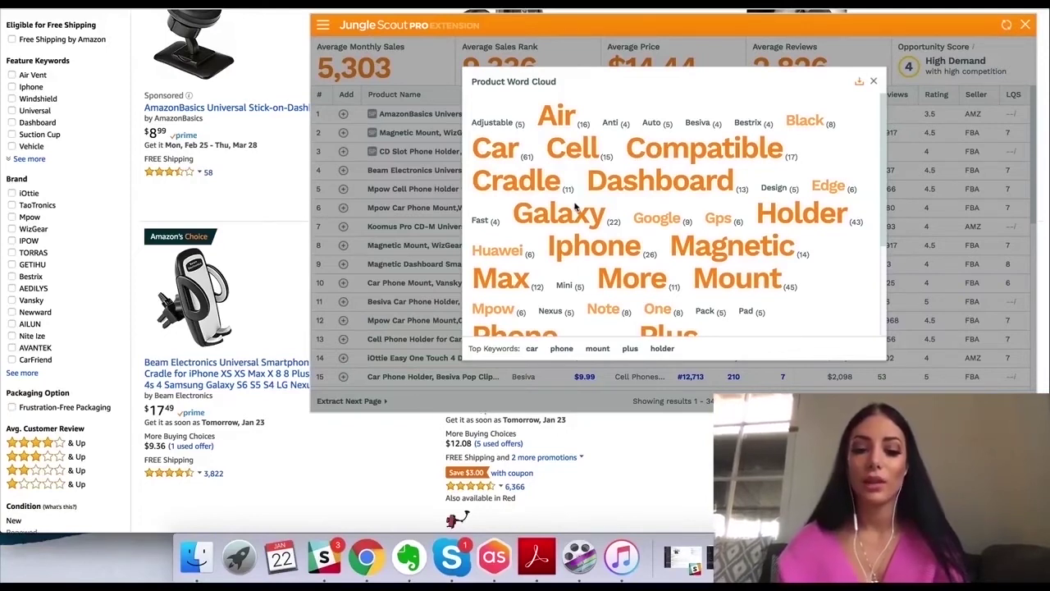
pyautogui.click(941, 400)
pyautogui.click(941, 401)
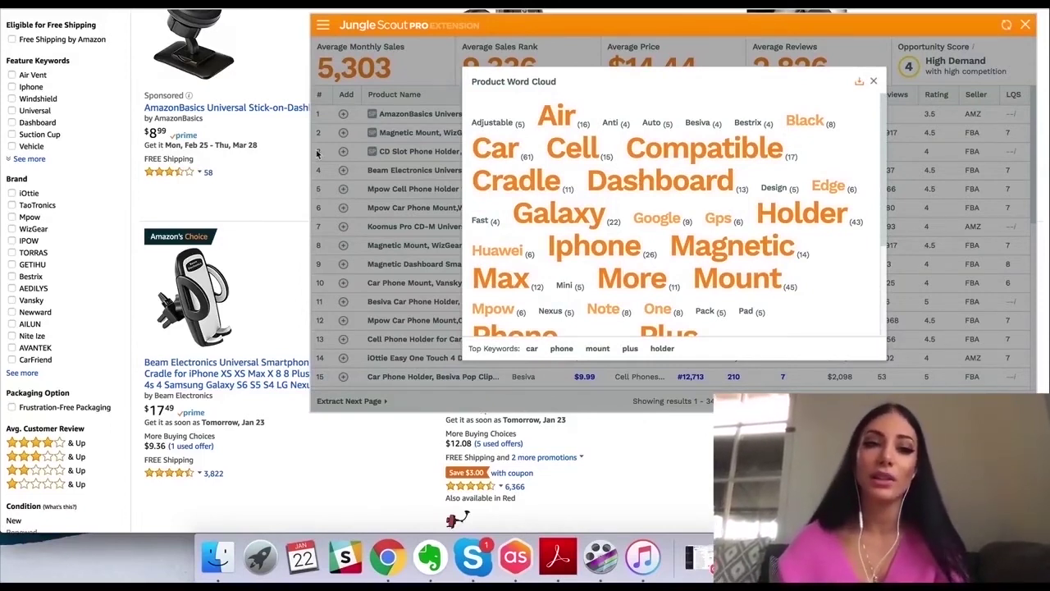
pyautogui.moveTo(538, 115); pyautogui.dragTo(594, 148)
pyautogui.click(873, 82)
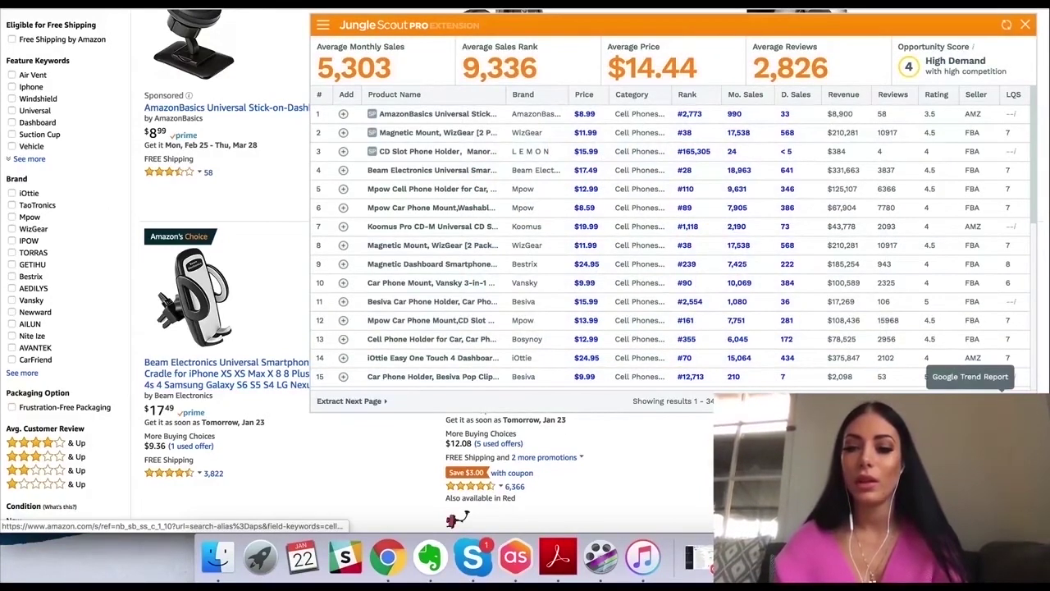
# - Examine the Google Trends report's interest over time for the search term, and extract the next page of listings
pyautogui.click(1003, 379)
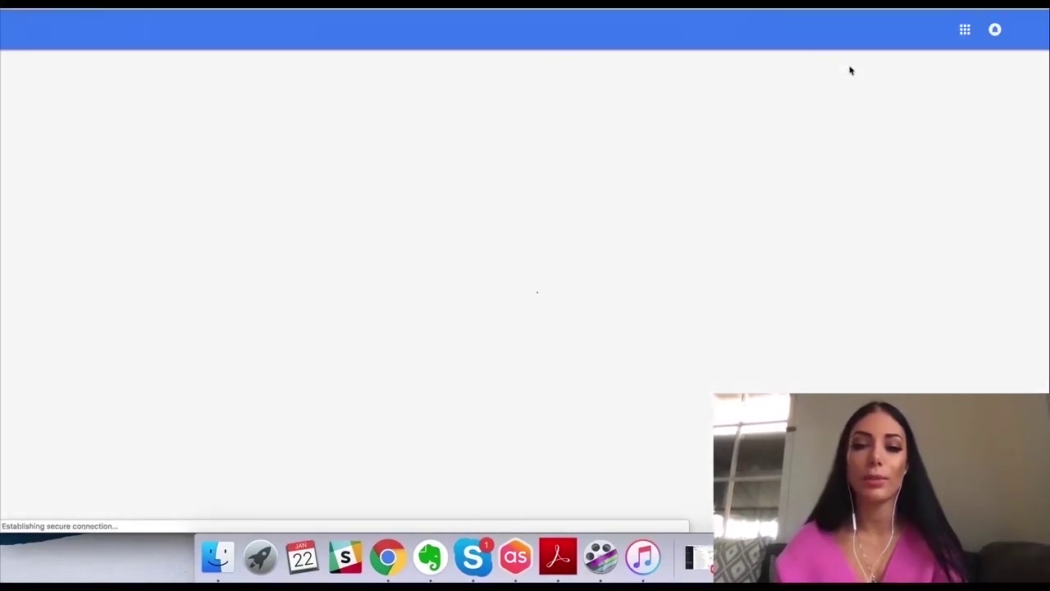
pyautogui.scroll(-1, 696, 238)
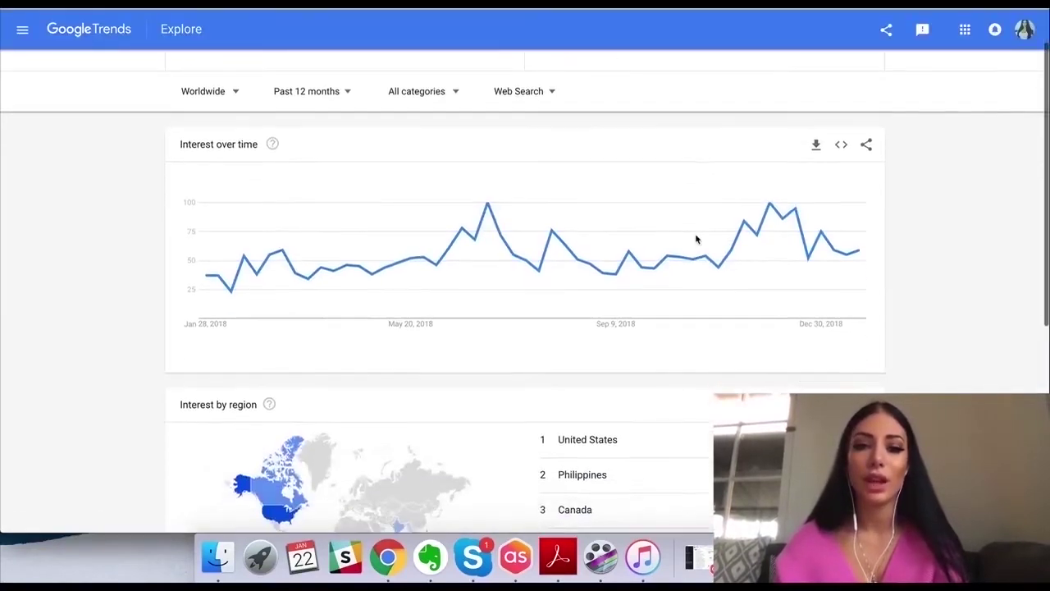
pyautogui.scroll(1, 706, 199)
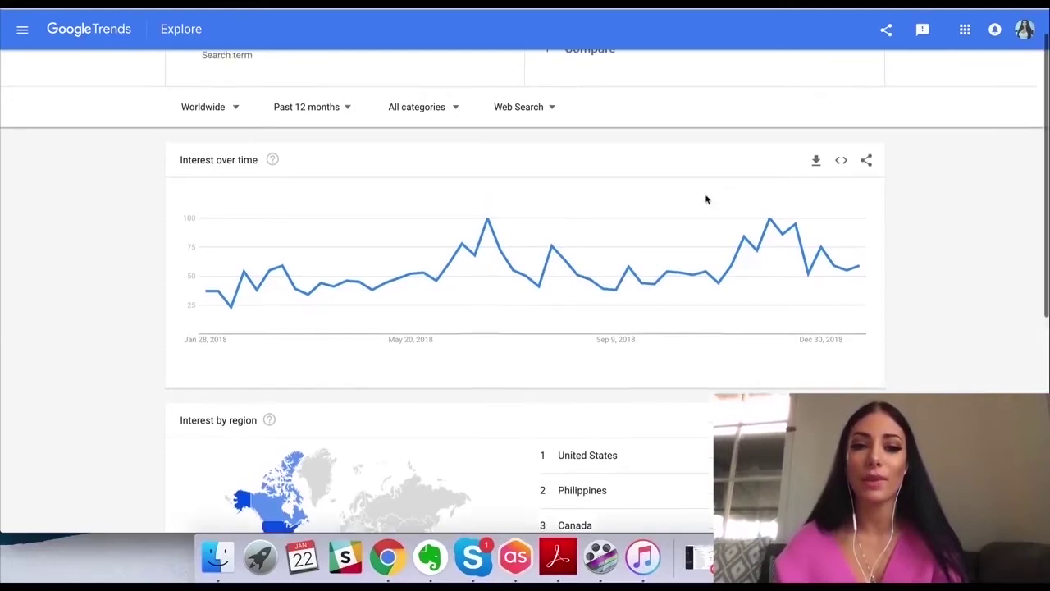
pyautogui.scroll(2, 706, 199)
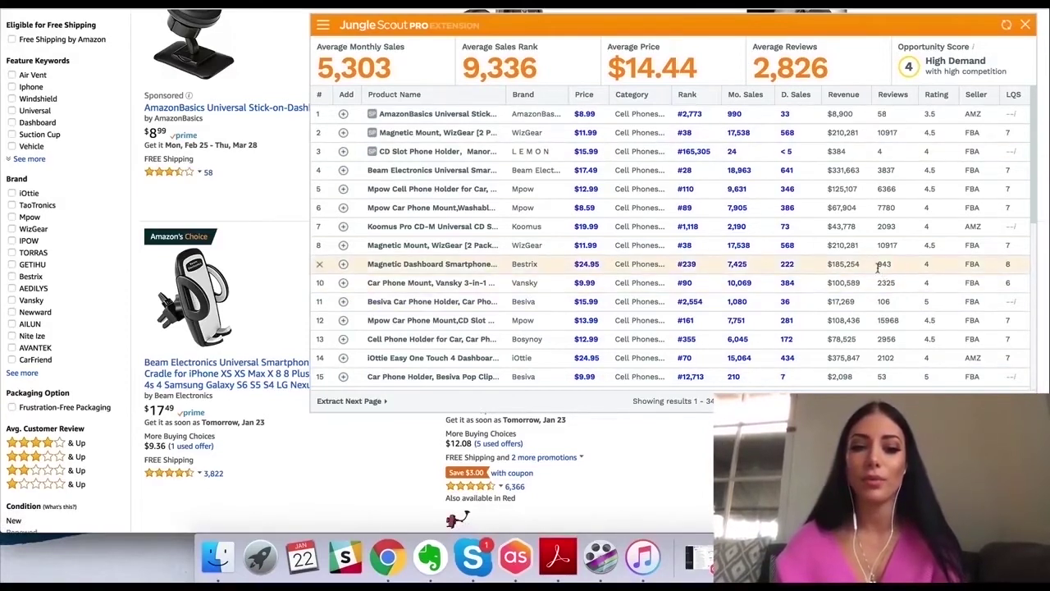
pyautogui.click(353, 401)
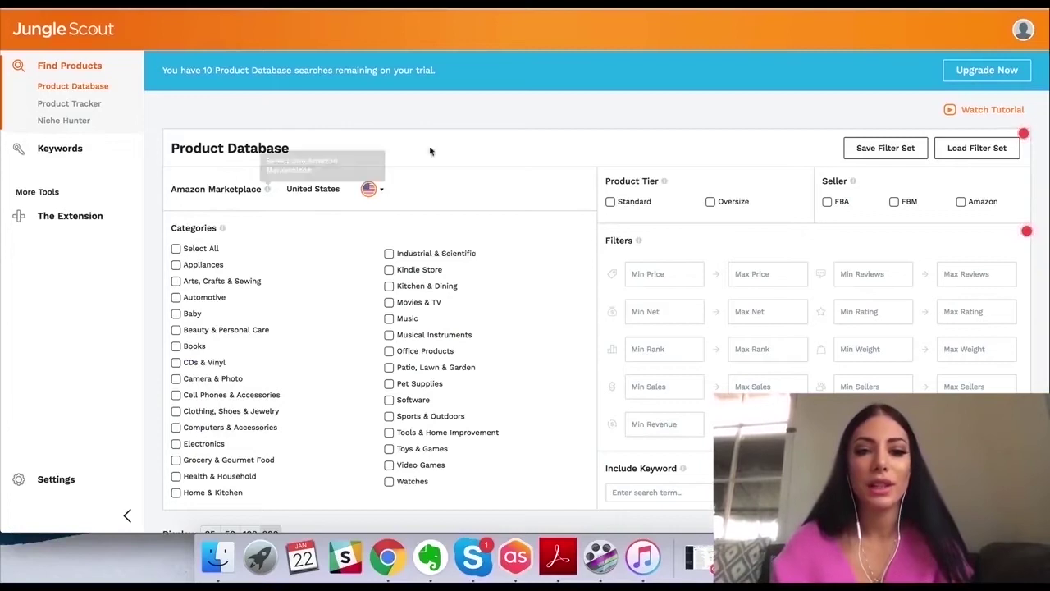
# - Select the Health & Household and Toys & Games categories in the Product Database
pyautogui.scroll(-1, 473, 144)
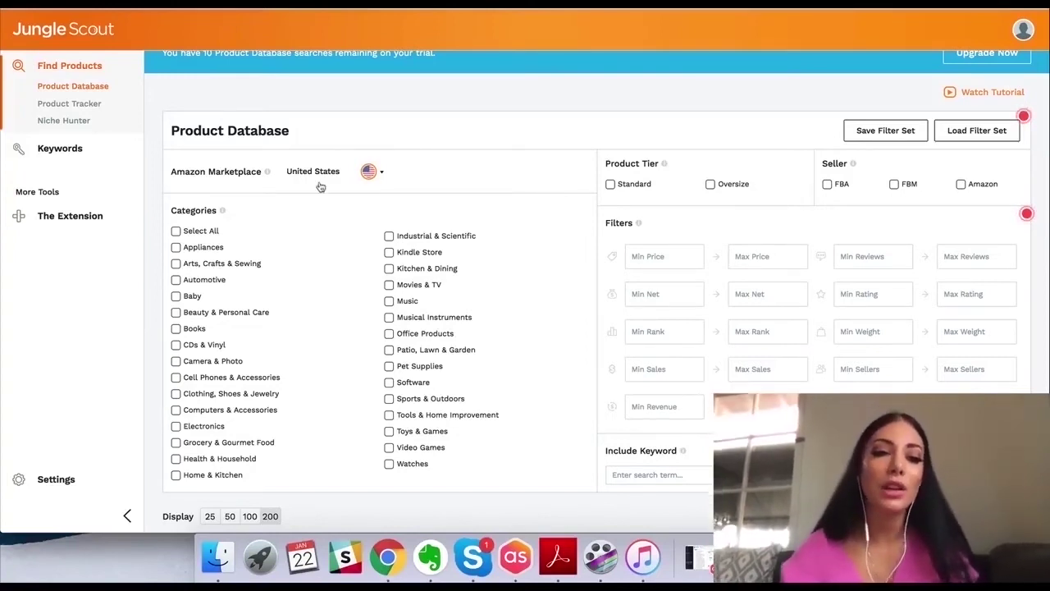
pyautogui.scroll(-1, 311, 210)
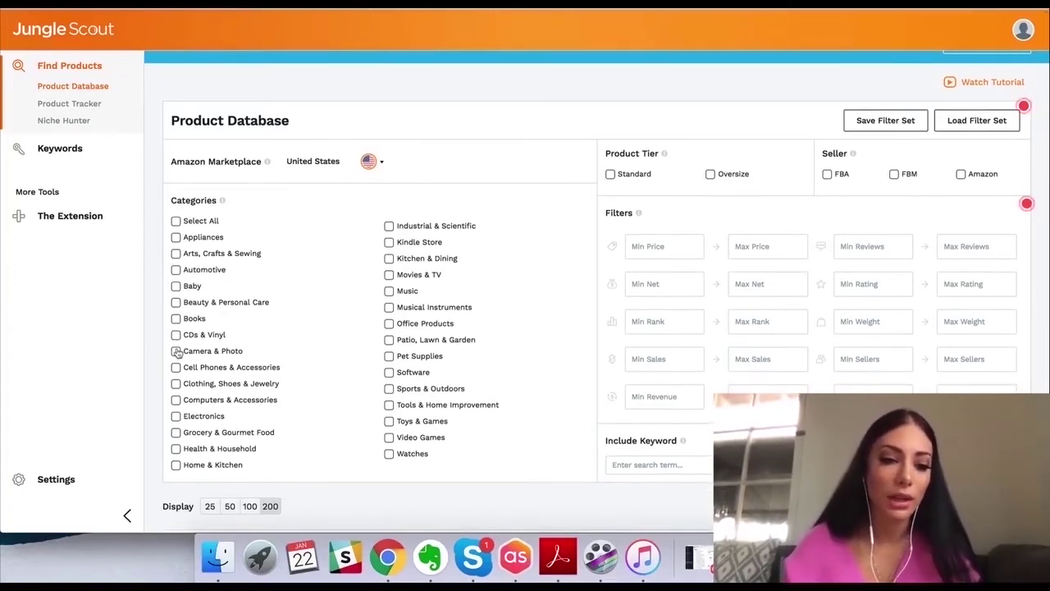
pyautogui.click(176, 449)
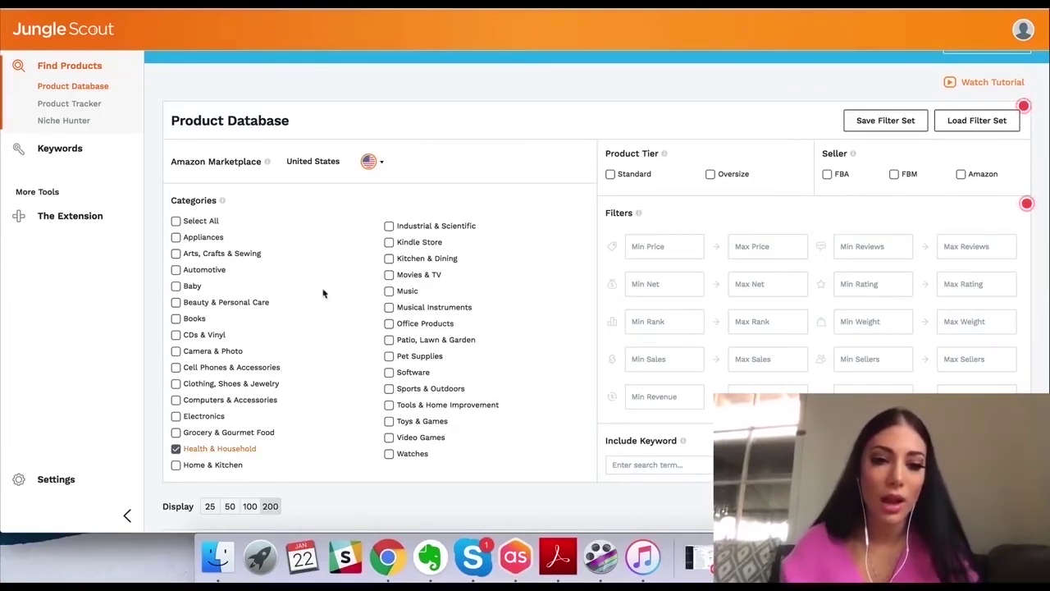
pyautogui.click(389, 422)
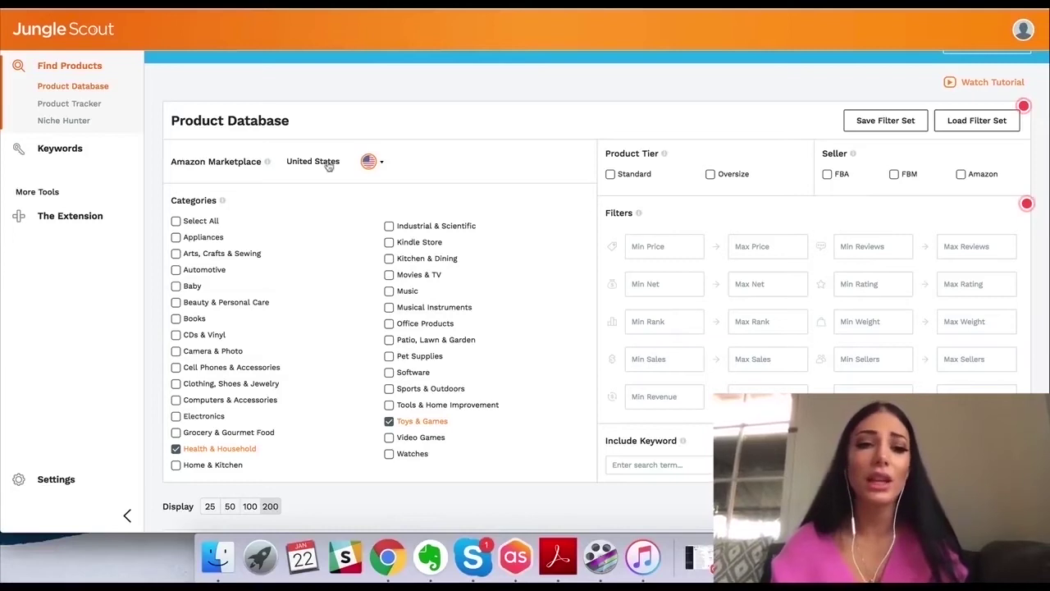
# - Check the available marketplaces, keep United States, and limit the search to the Standard product tier and FBA sellers
pyautogui.click(382, 163)
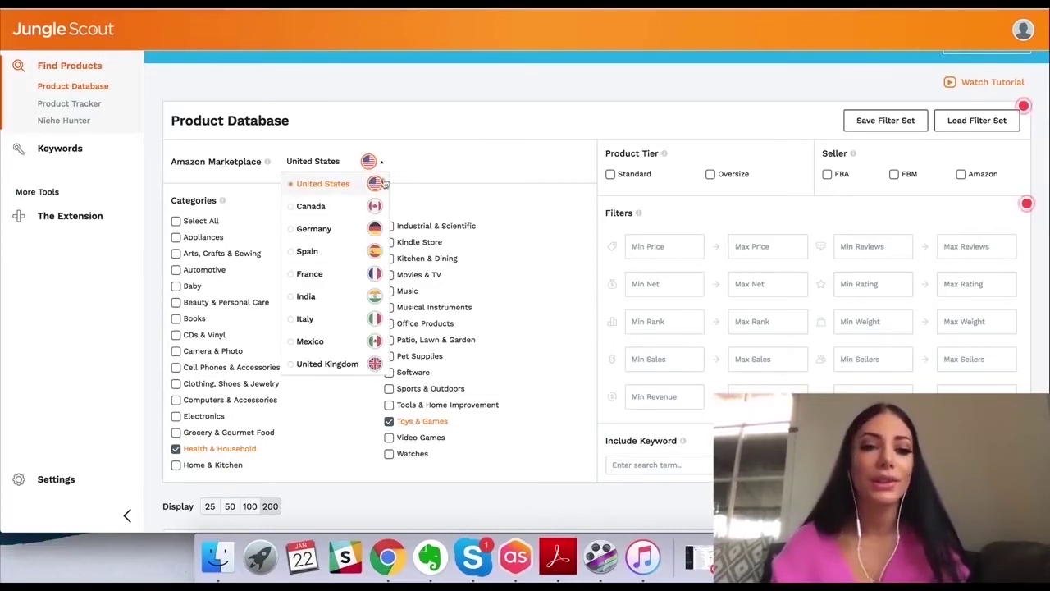
pyautogui.click(458, 153)
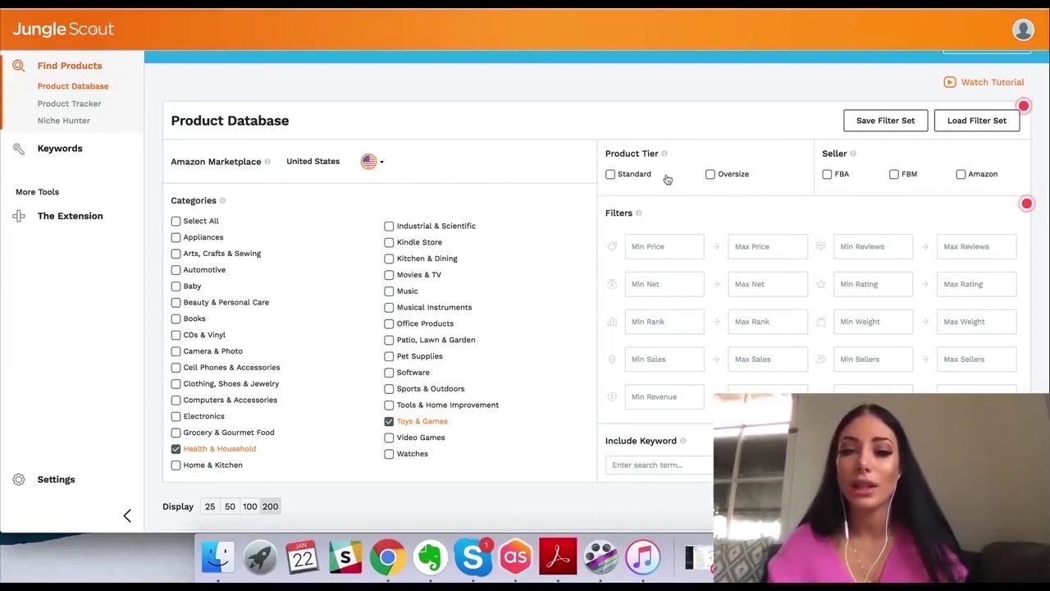
pyautogui.click(611, 175)
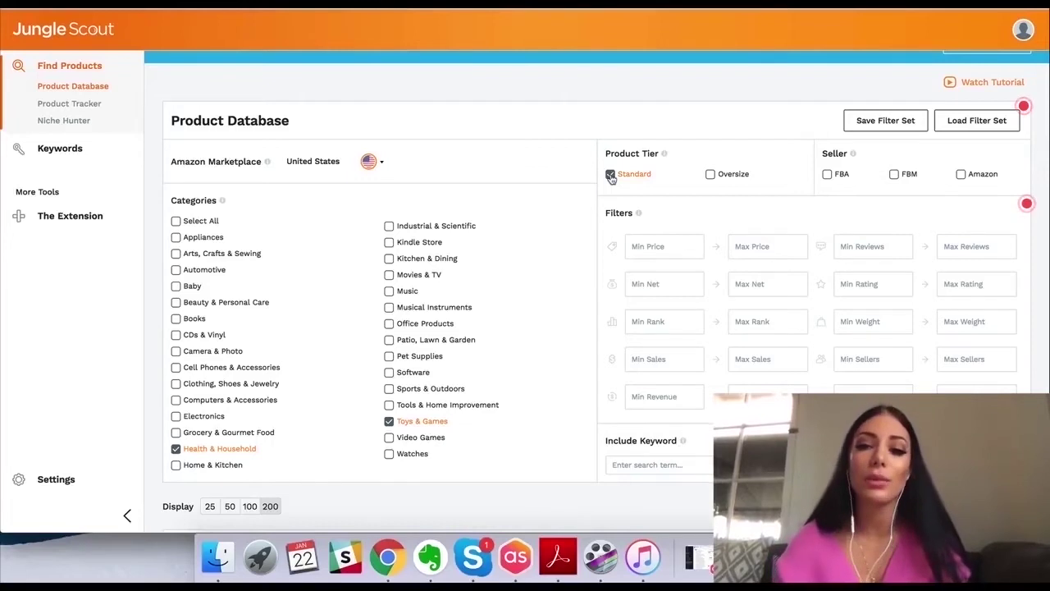
pyautogui.click(827, 175)
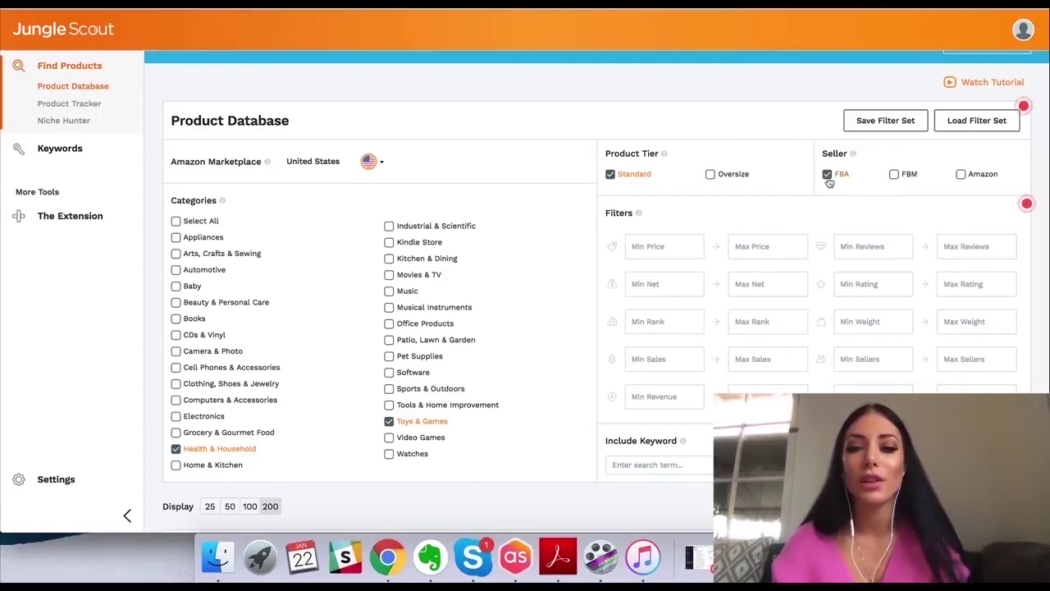
# - Filter for a price from 19 to 60, a maximum of 300 reviews and a maximum weight of 1.5
pyautogui.scroll(-1, 677, 212)
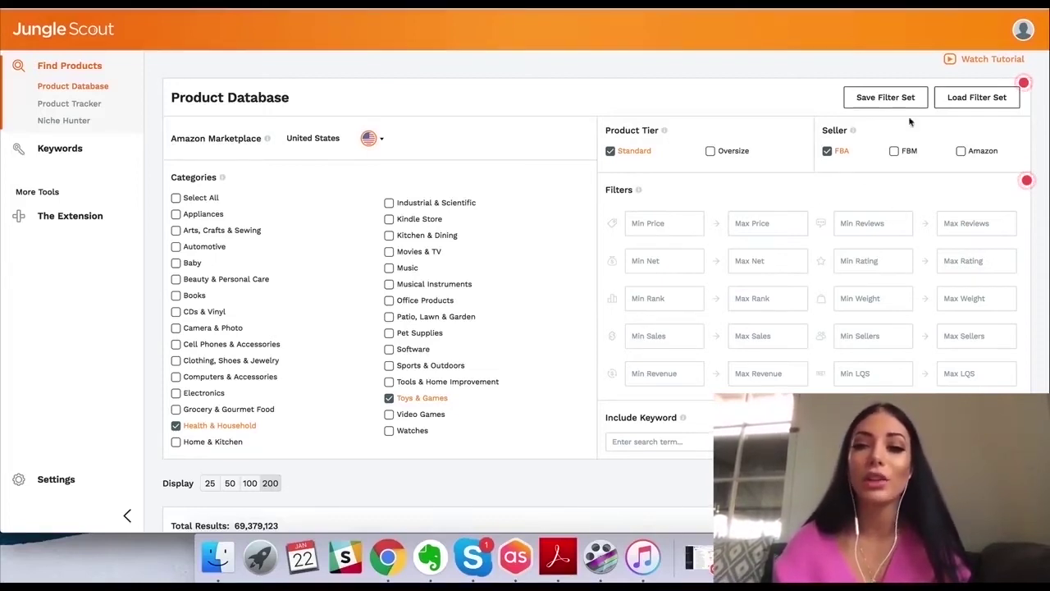
pyautogui.click(655, 219)
pyautogui.write('19')
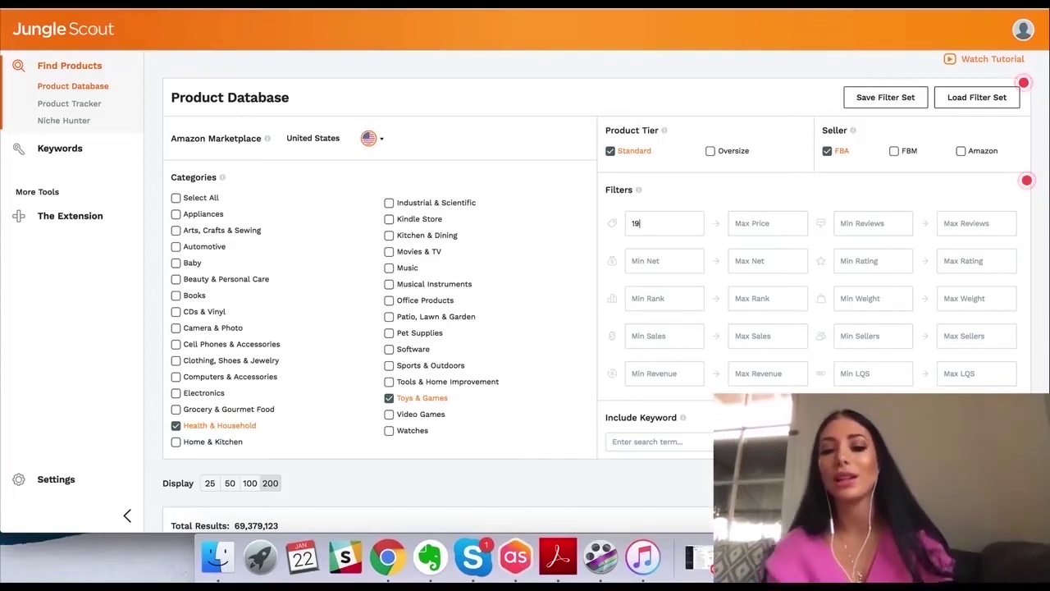
pyautogui.click(778, 226)
pyautogui.write('60')
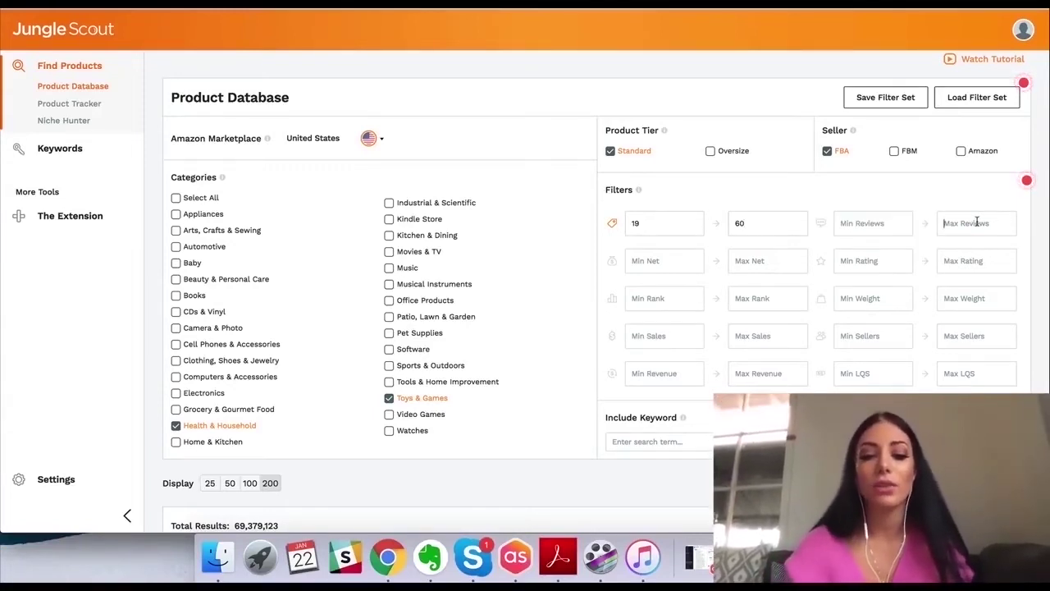
pyautogui.write('300')
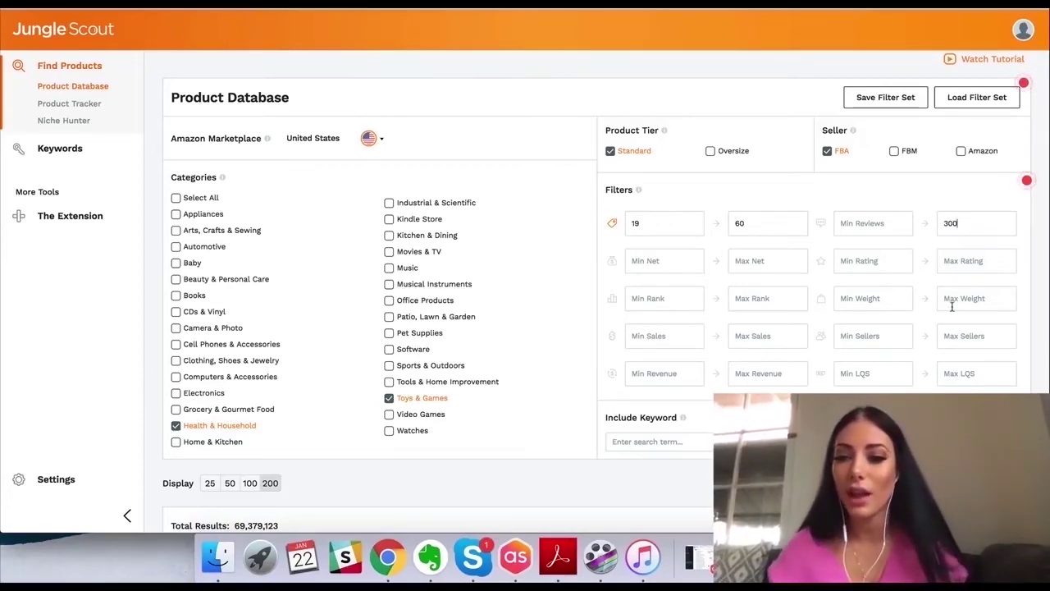
pyautogui.scroll(-1, 952, 305)
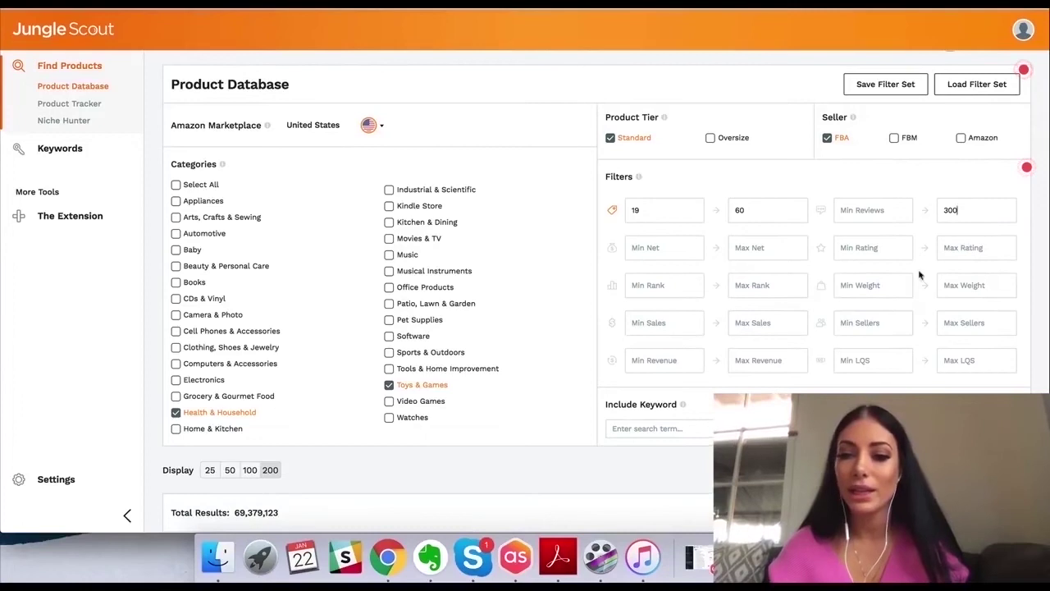
pyautogui.click(969, 294)
pyautogui.write('1.5')
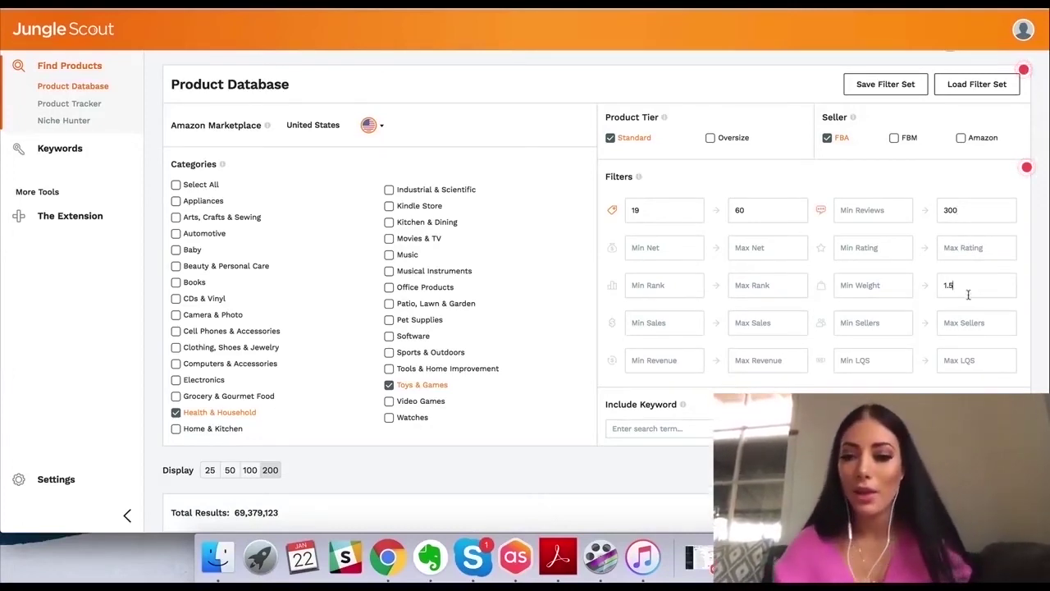
# - Run the product search with the chosen filters and bring up the list of matching products
pyautogui.scroll(-1, 962, 329)
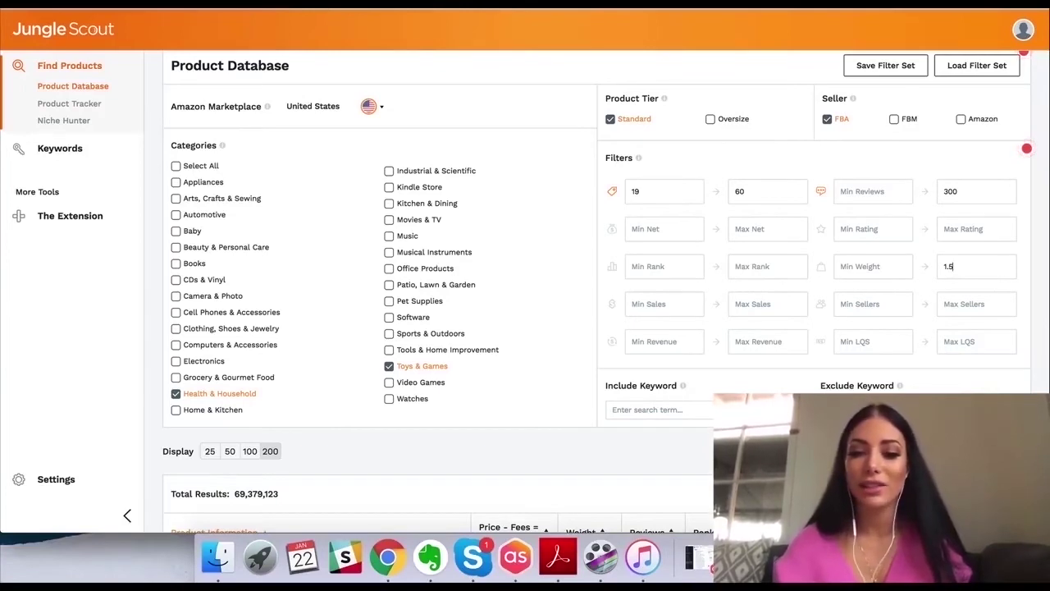
pyautogui.scroll(-3, 908, 384)
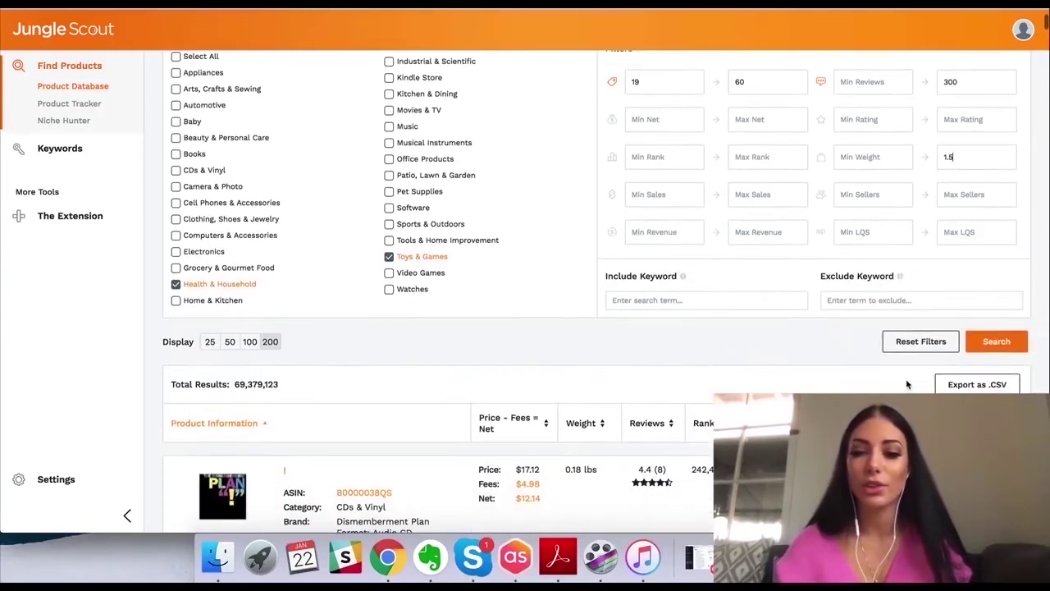
pyautogui.click(997, 348)
pyautogui.scroll(3, 757, 297)
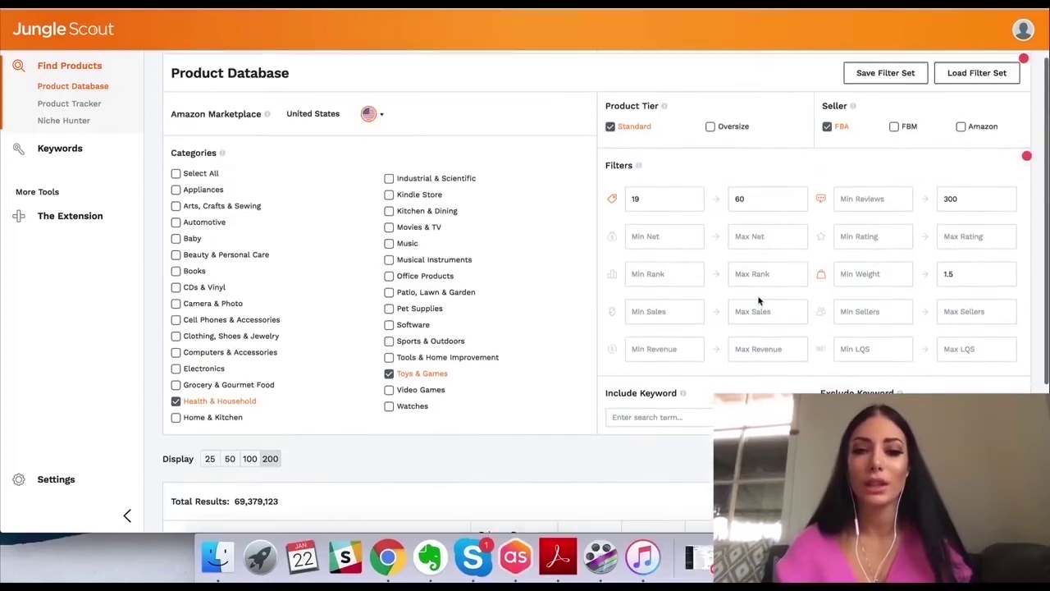
pyautogui.scroll(-6, 759, 301)
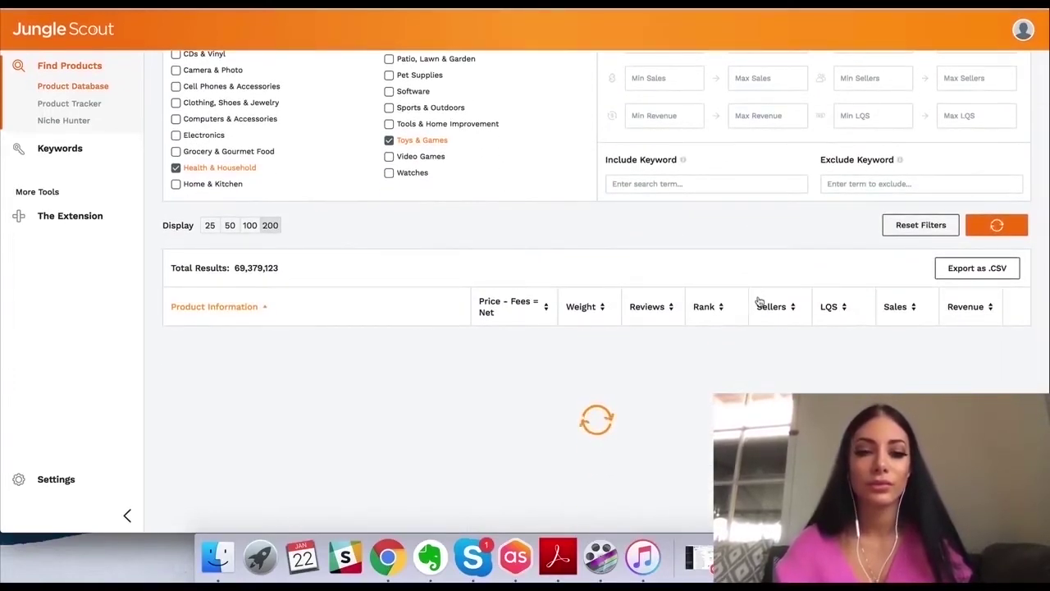
pyautogui.scroll(-6, 759, 301)
pyautogui.scroll(3, 759, 301)
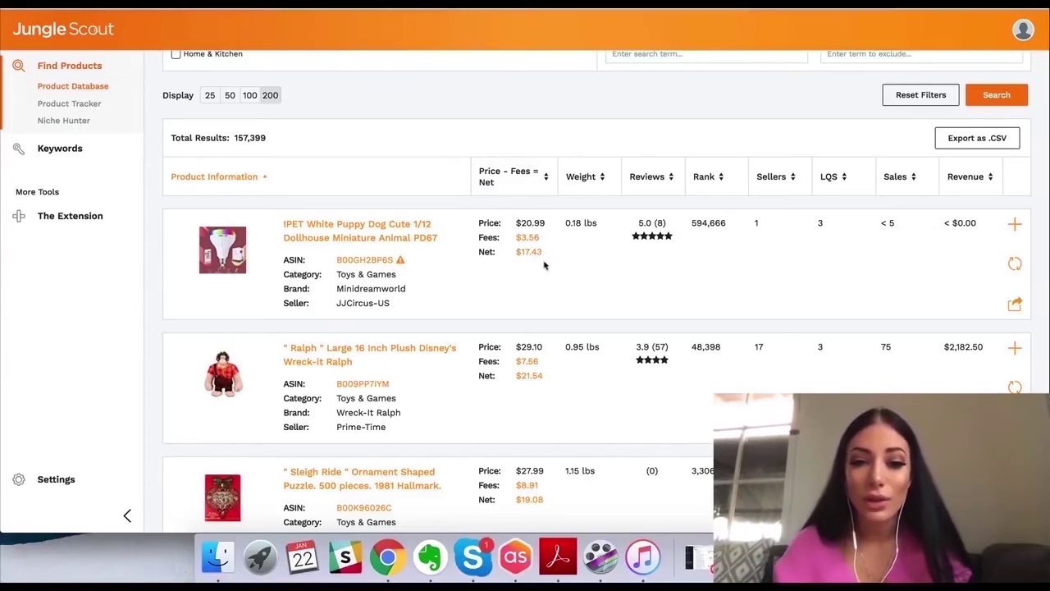
# - Inspect the FBA profit calculator for the White Puppy Dog dollhouse miniature and close it
pyautogui.moveTo(543, 253); pyautogui.dragTo(522, 255)
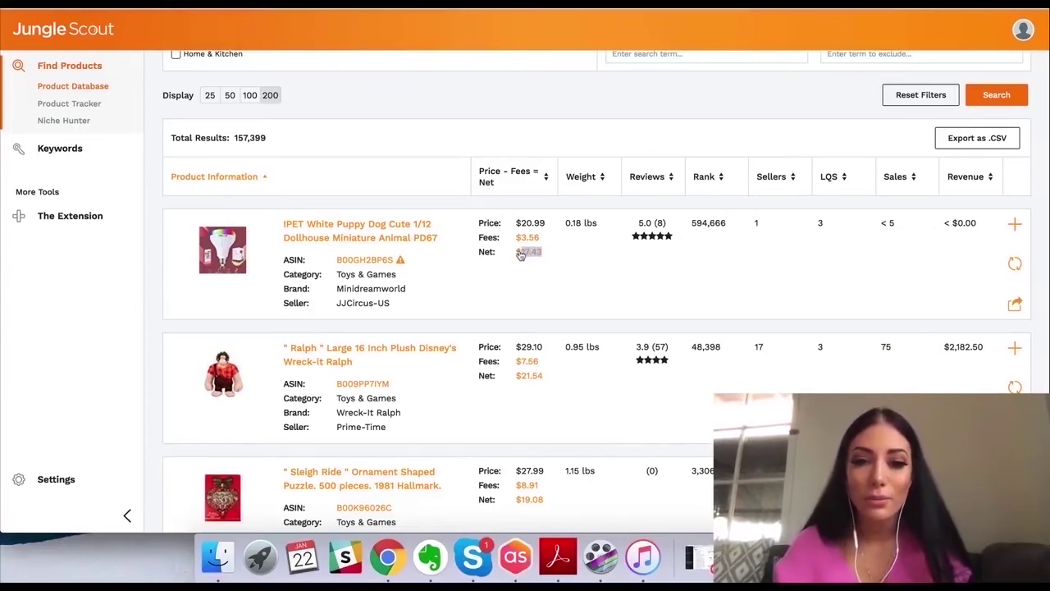
pyautogui.click(584, 233)
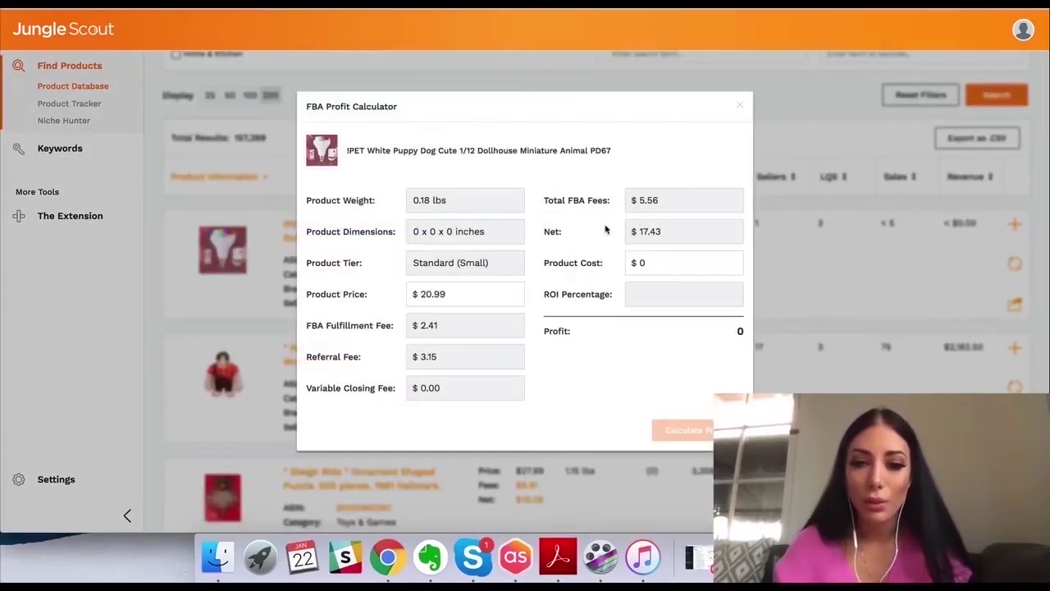
pyautogui.click(742, 108)
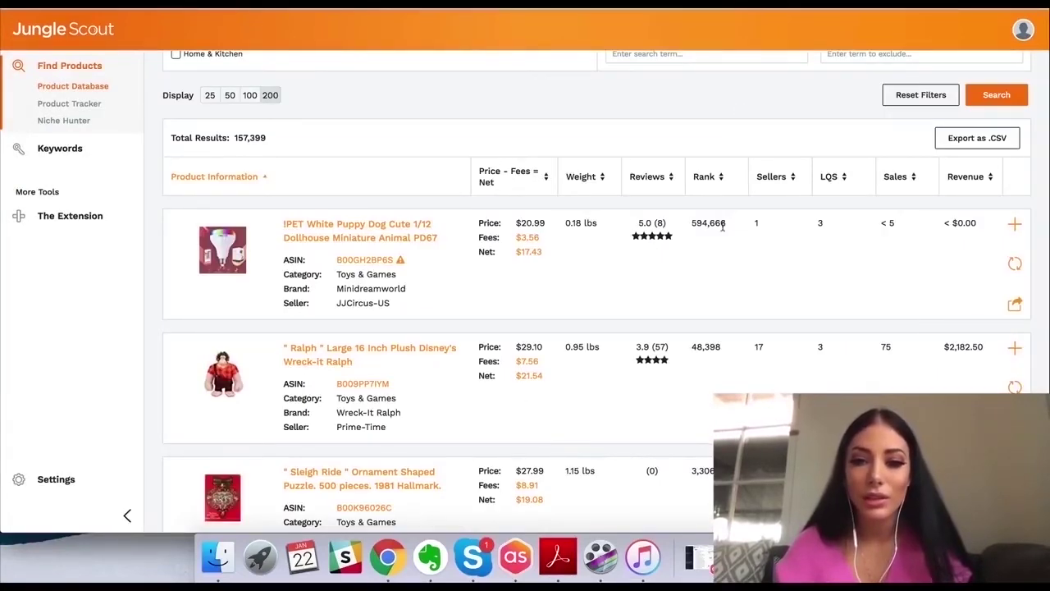
# - Sort the product results by rank in descending order, and reverse the sorting to ascending order
pyautogui.click(718, 175)
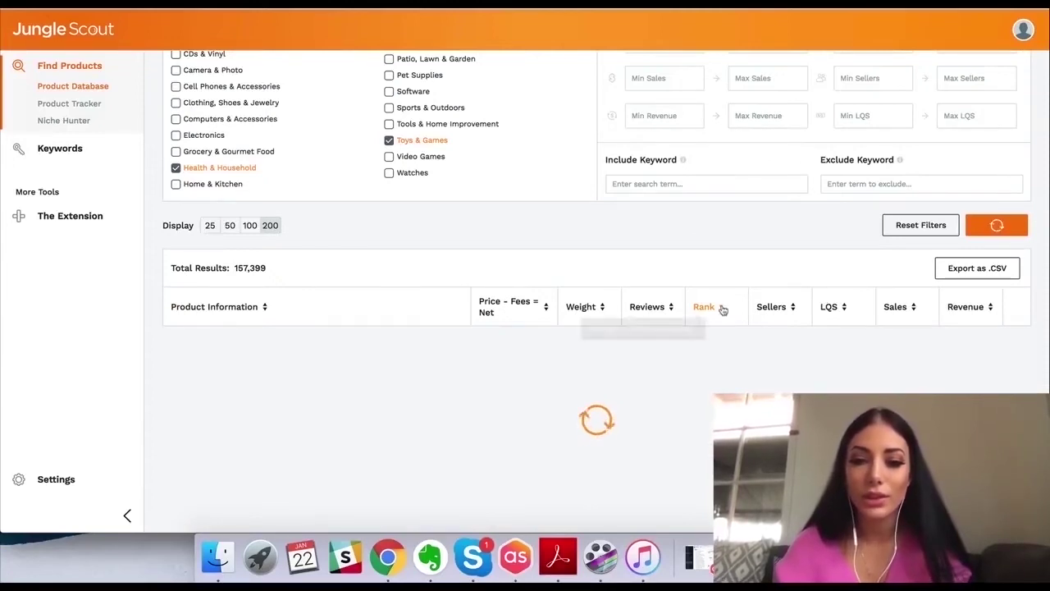
pyautogui.scroll(-5, 722, 308)
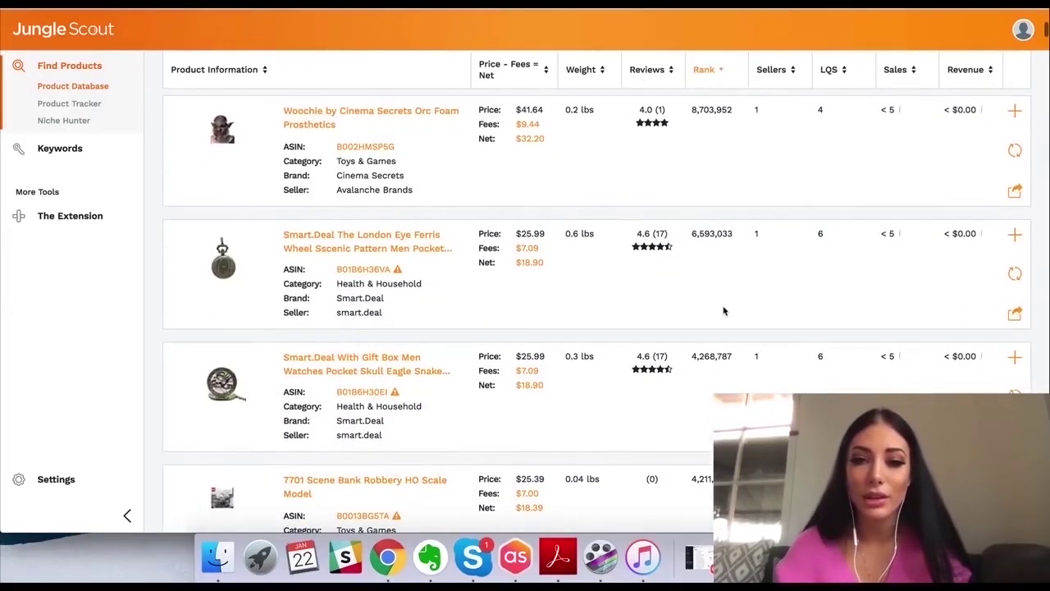
pyautogui.scroll(2, 722, 311)
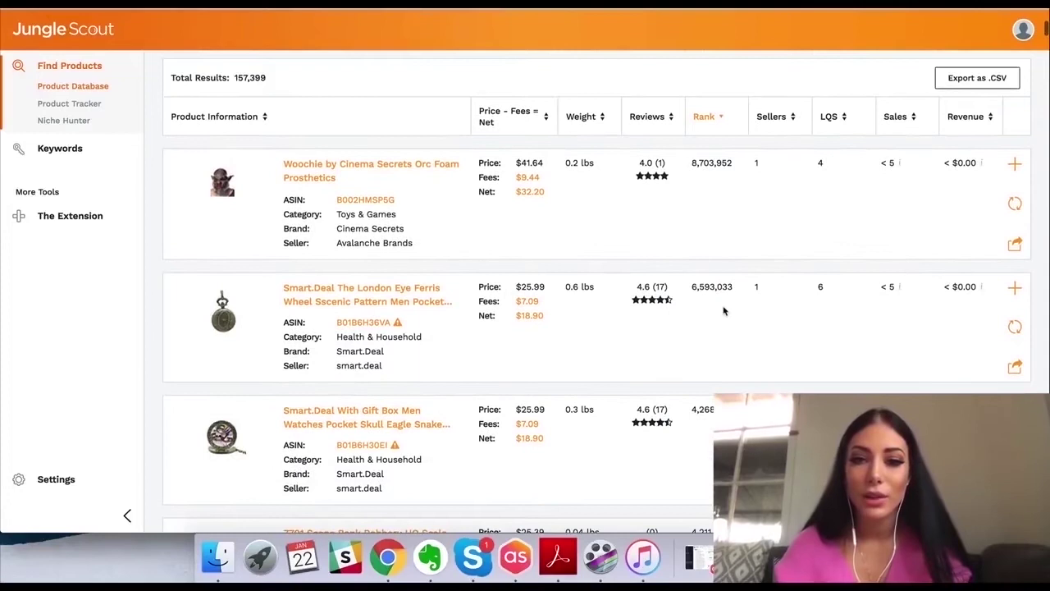
pyautogui.click(718, 119)
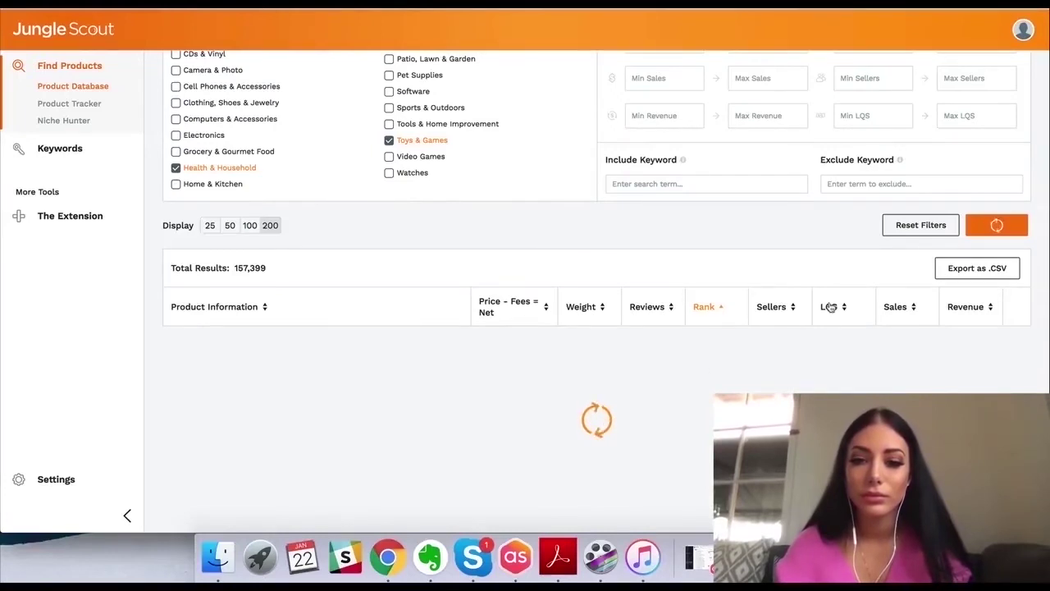
pyautogui.scroll(-3, 997, 192)
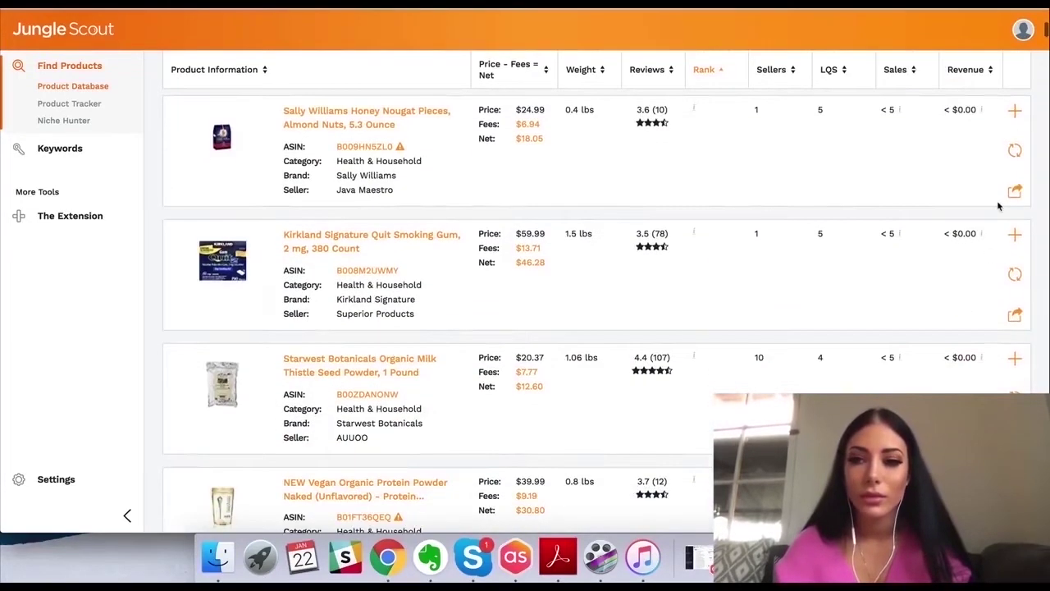
# - Sort the product results by revenue in descending order and view the highest-earning products
pyautogui.scroll(1, 997, 193)
pyautogui.click(985, 131)
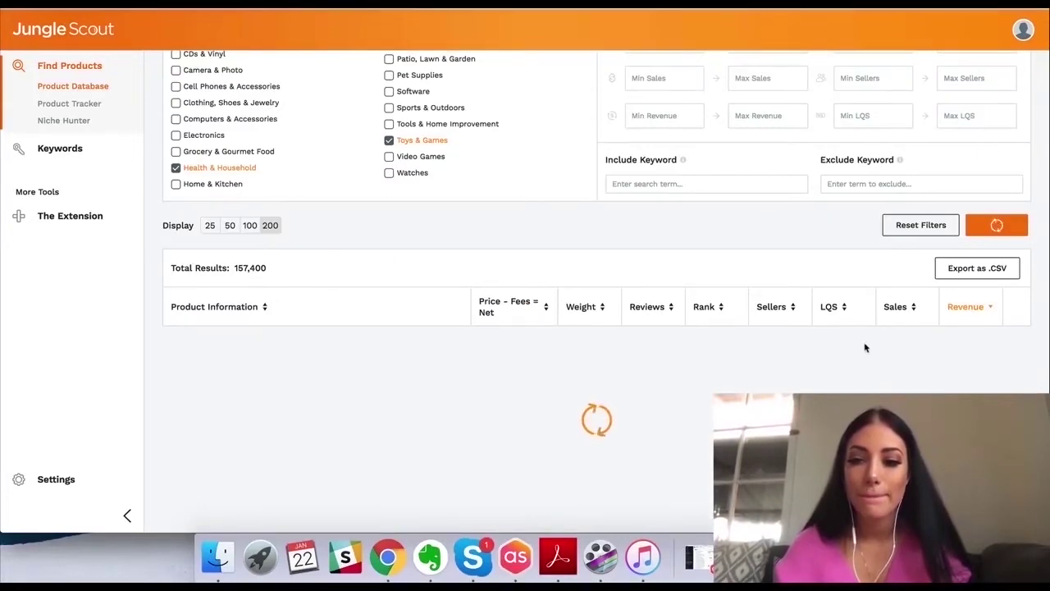
pyautogui.scroll(-3, 574, 291)
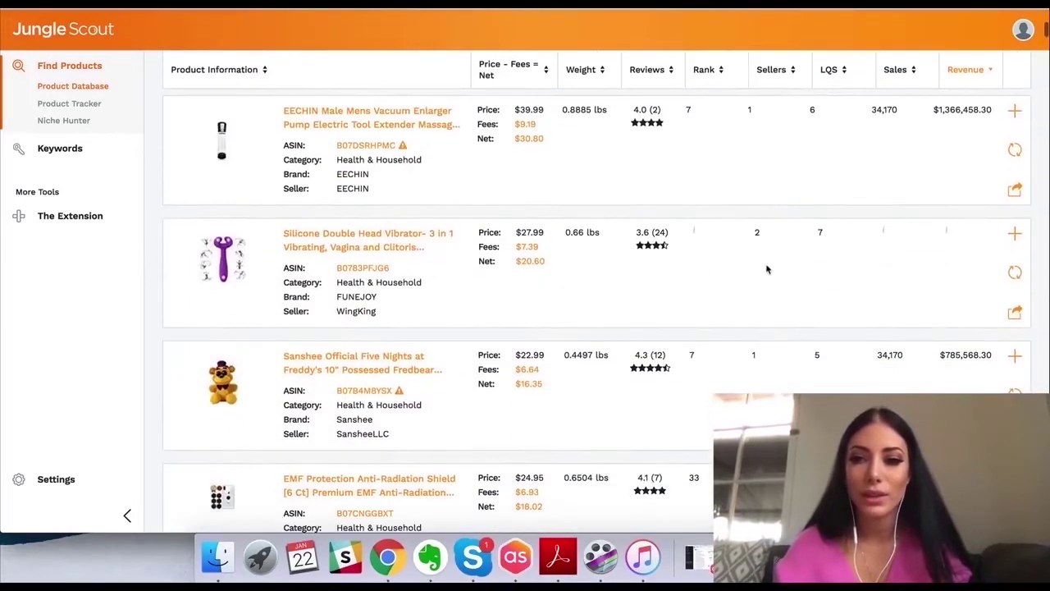
pyautogui.scroll(1, 767, 269)
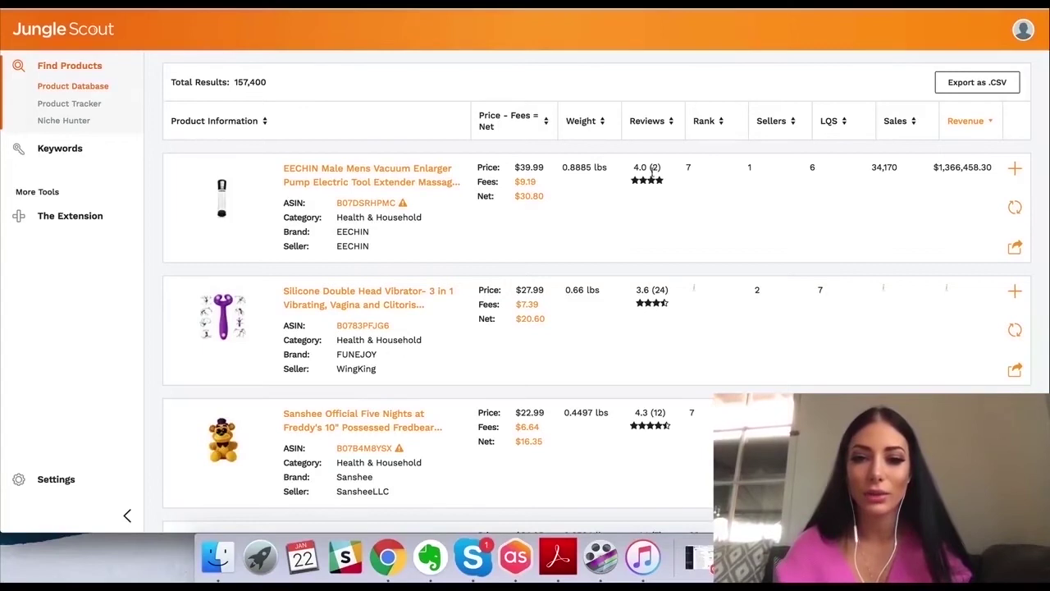
# - Inspect the Amazon listing of the EECHIN vacuum pump and return to the Jungle Scout product results
pyautogui.click(421, 188)
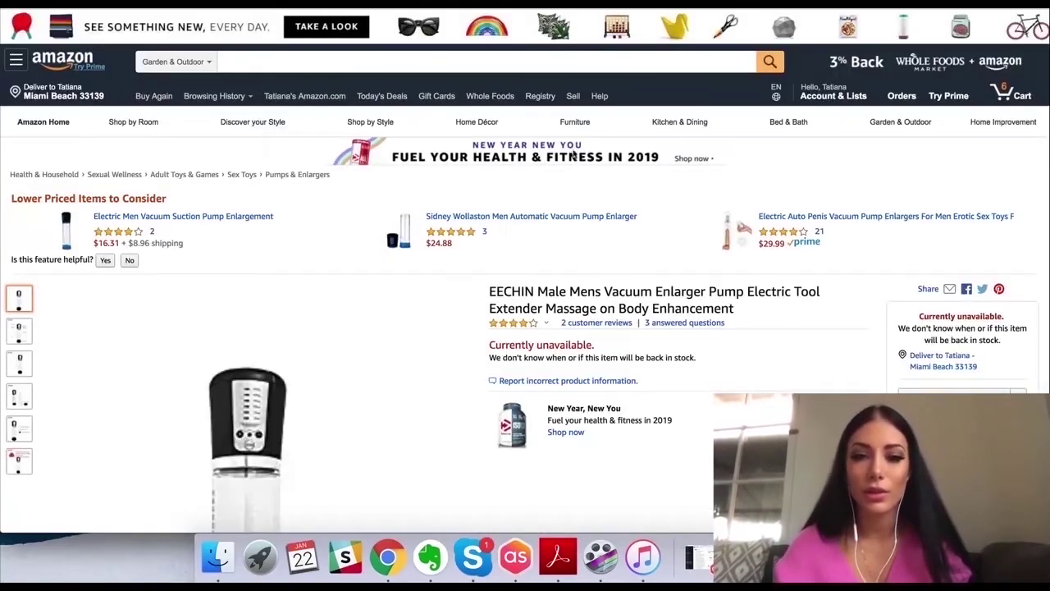
pyautogui.scroll(-3, 466, 241)
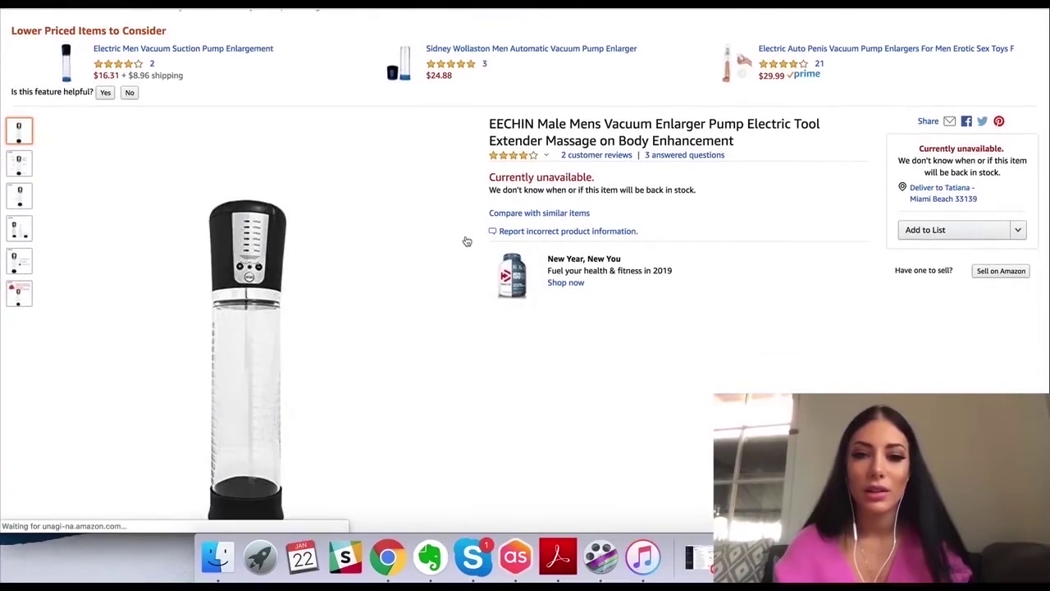
pyautogui.scroll(-2, 467, 241)
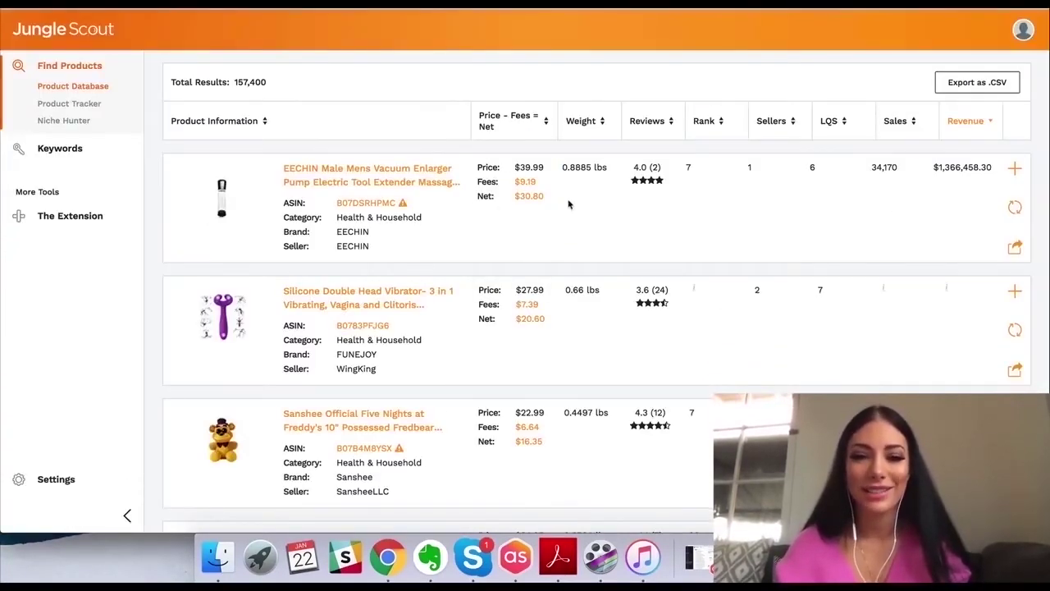
# - Browse the revenue-sorted product results for a promising item with few reviews and strong monthly sales
pyautogui.scroll(-4, 569, 204)
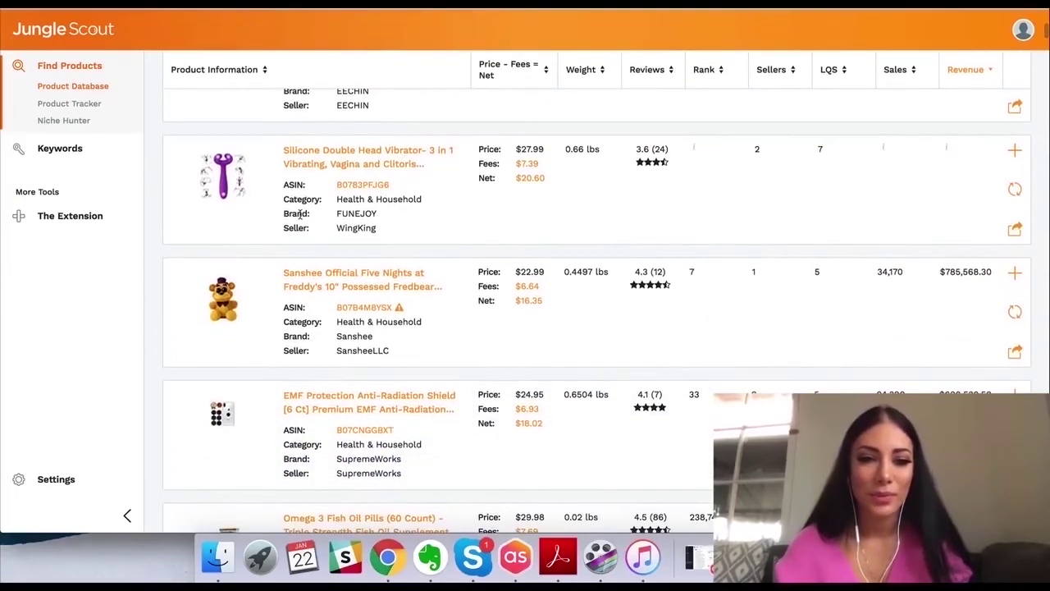
pyautogui.scroll(-3, 300, 213)
pyautogui.scroll(1, 515, 212)
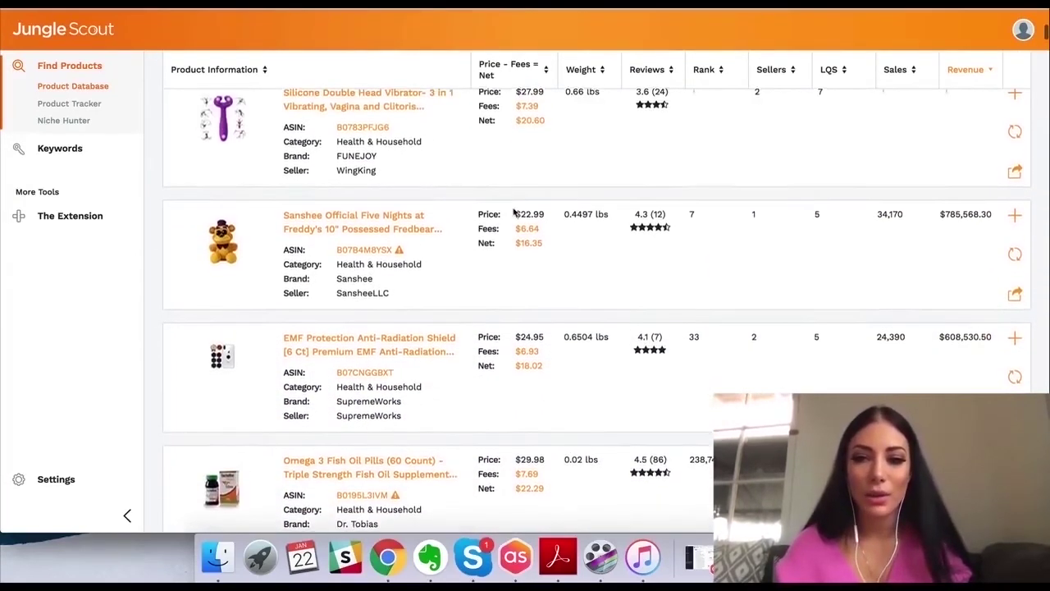
pyautogui.scroll(-10, 514, 212)
pyautogui.scroll(-15, 513, 212)
pyautogui.scroll(-13, 515, 213)
pyautogui.scroll(-5, 514, 212)
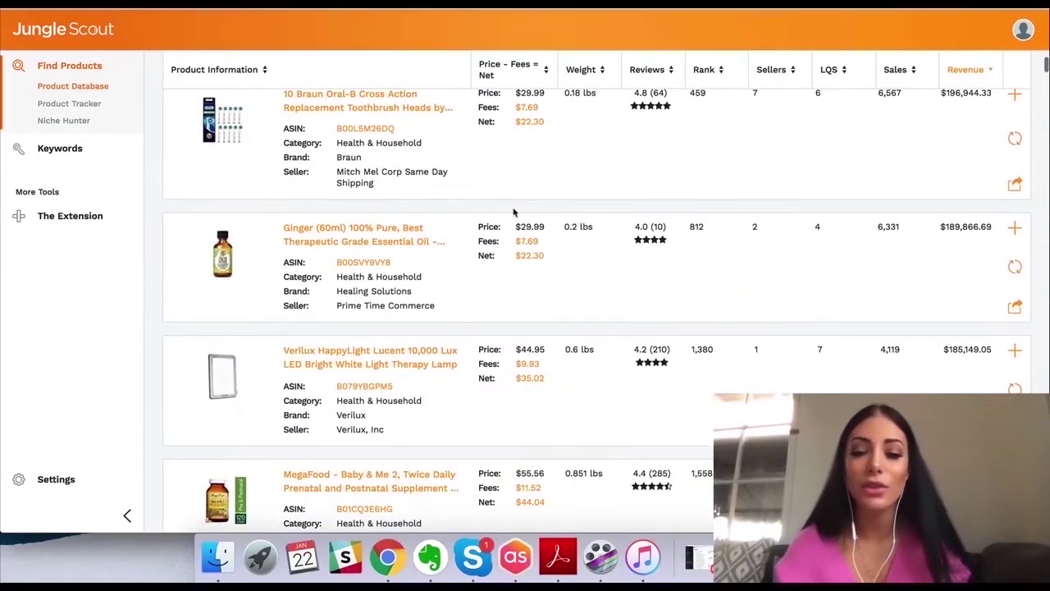
pyautogui.scroll(-15, 442, 315)
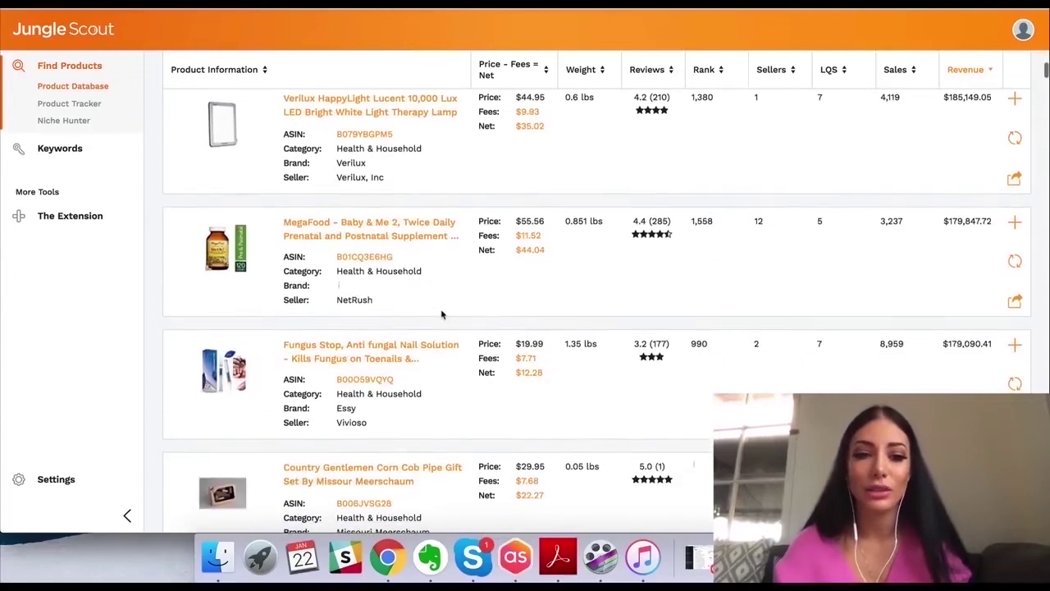
pyautogui.scroll(-15, 442, 314)
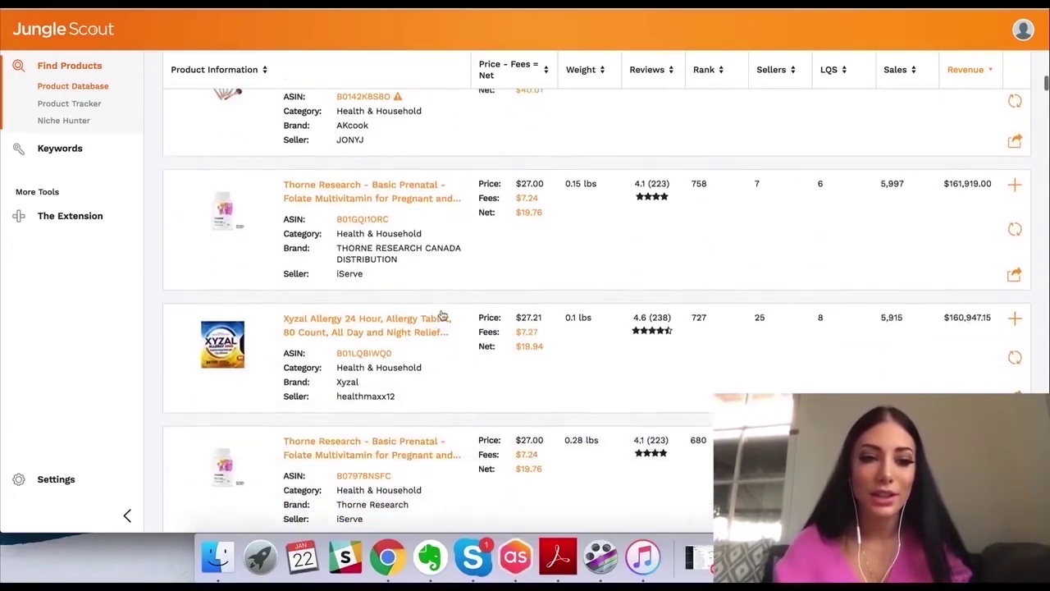
pyautogui.scroll(-18, 441, 314)
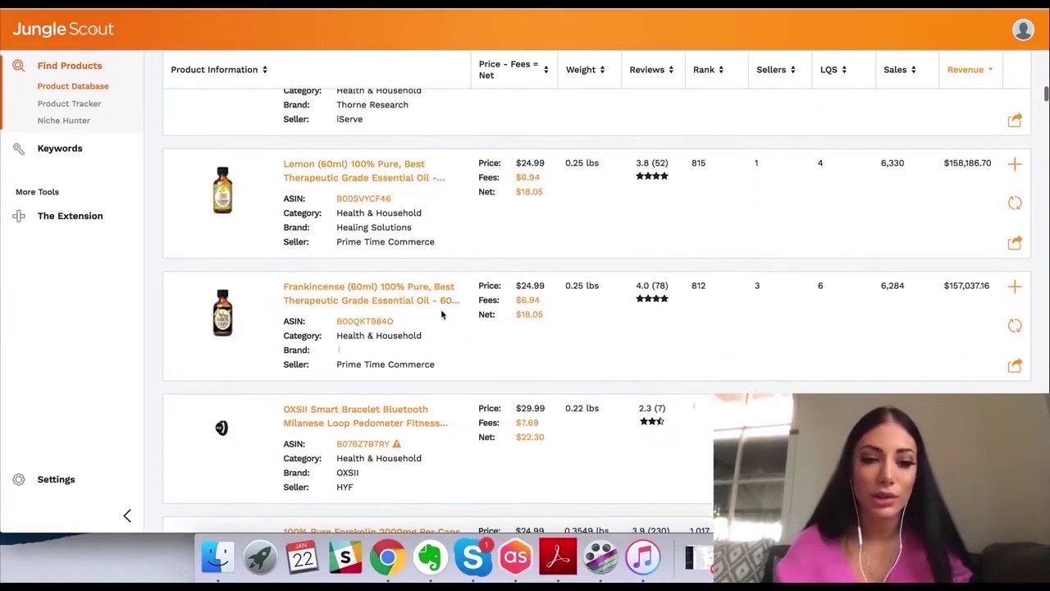
pyautogui.scroll(-15, 442, 314)
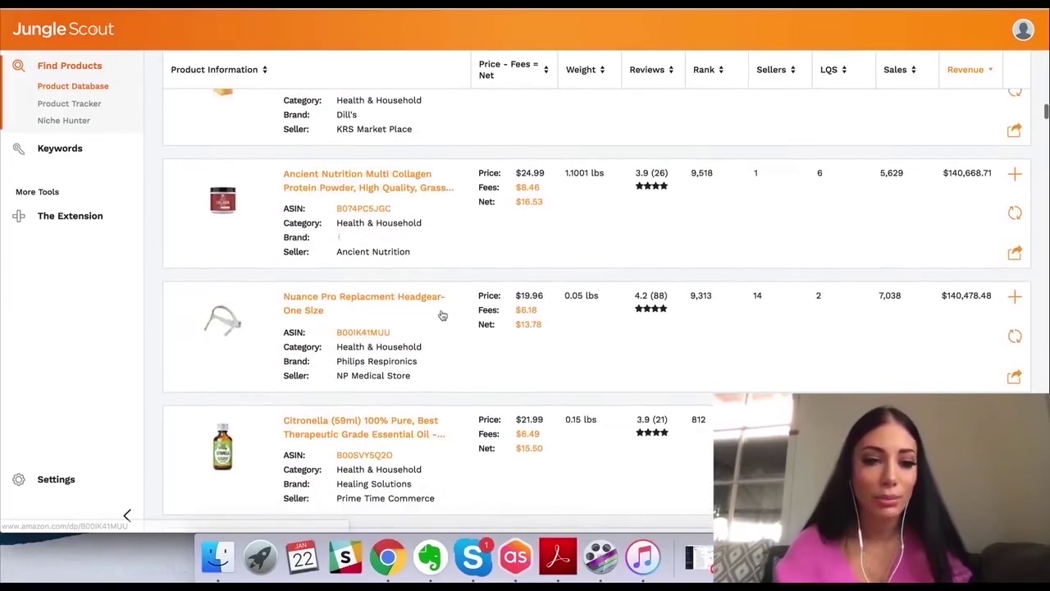
pyautogui.scroll(3, 442, 314)
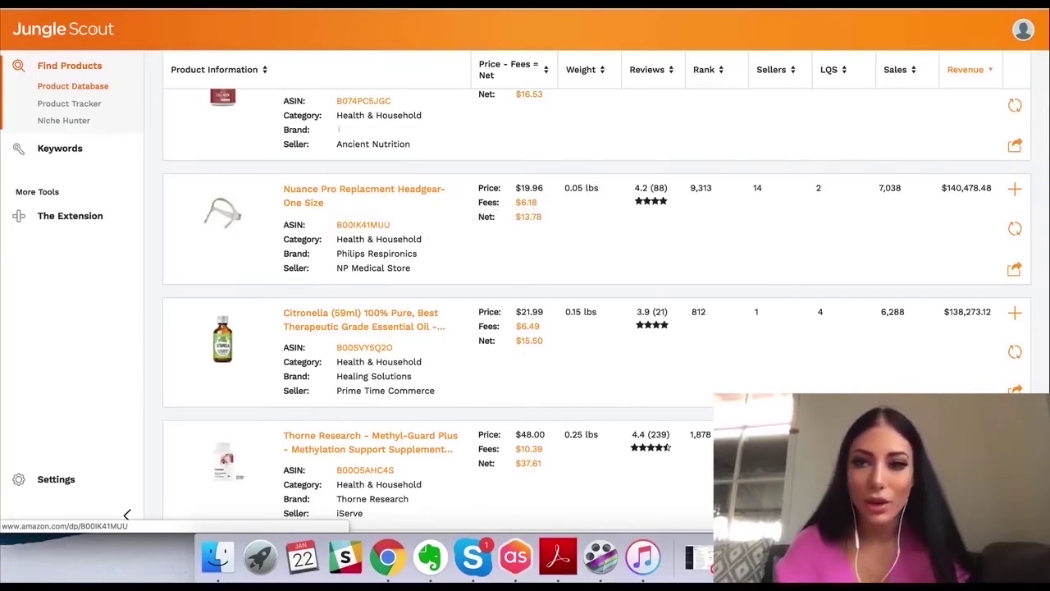
# - Open the Amazon listing for the Nuance Pro Replacment Headgear and examine its price, rating, photo and description
pyautogui.click(328, 190)
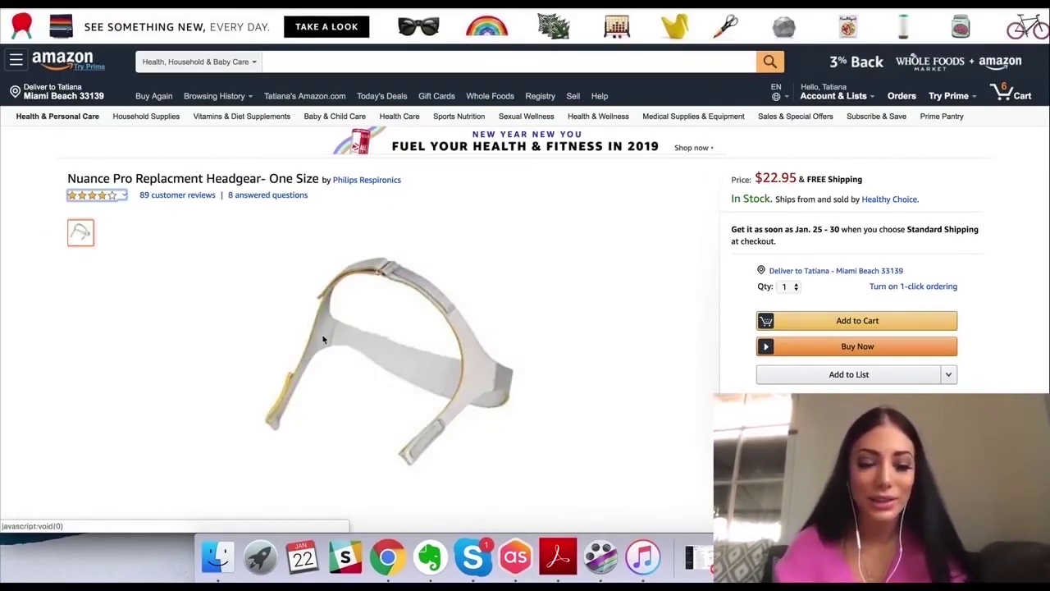
pyautogui.scroll(-2, 256, 354)
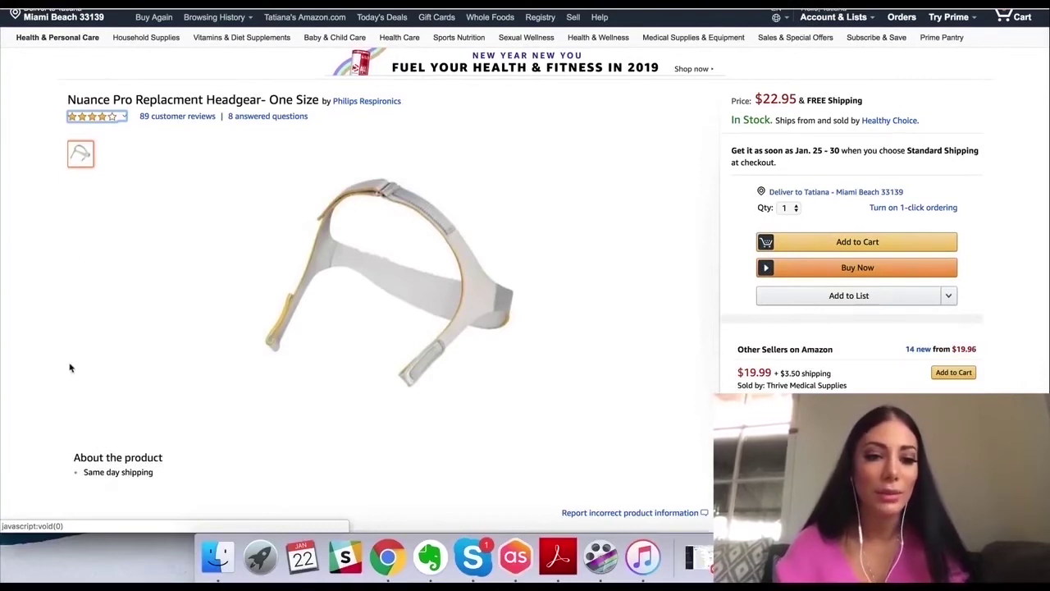
pyautogui.scroll(-3, 71, 366)
pyautogui.scroll(3, 92, 361)
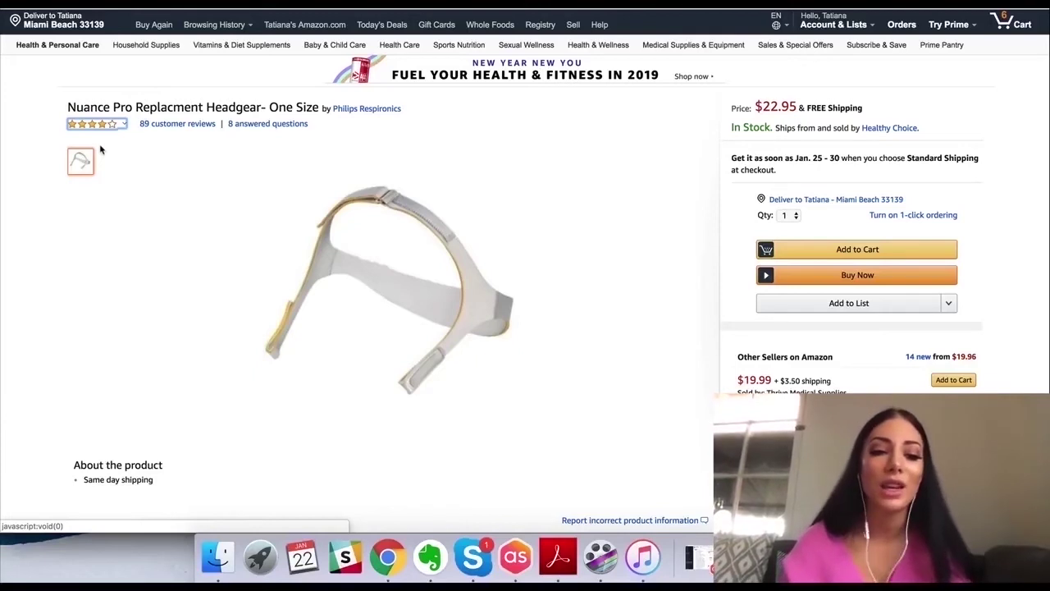
pyautogui.scroll(-3, 129, 383)
pyautogui.scroll(3, 342, 188)
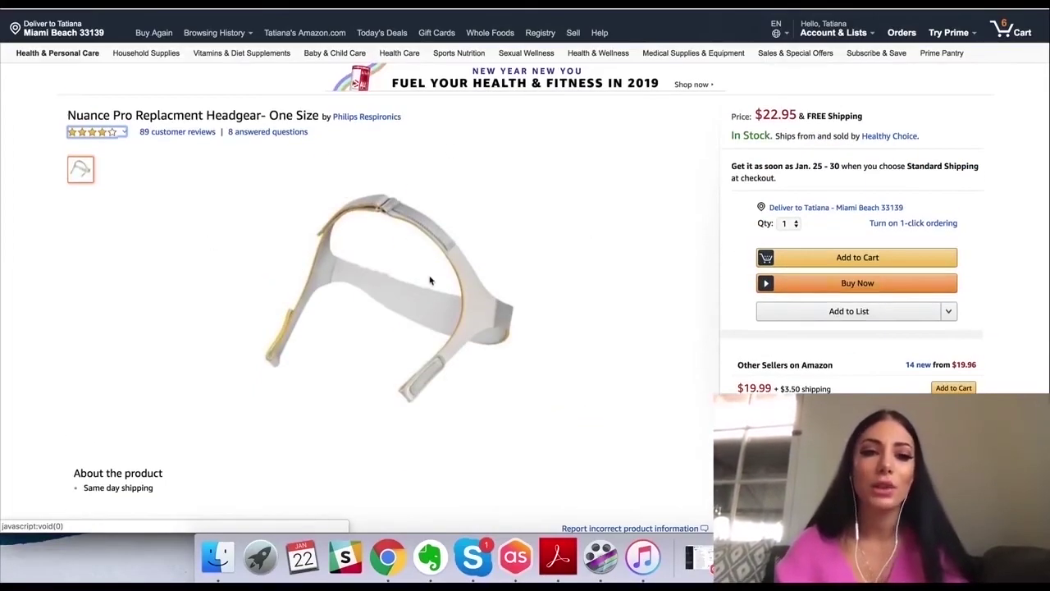
# - Examine the headgear listing's product details, sponsored related products, answered questions and customer reviews
pyautogui.scroll(-15, 429, 280)
pyautogui.scroll(-5, 429, 279)
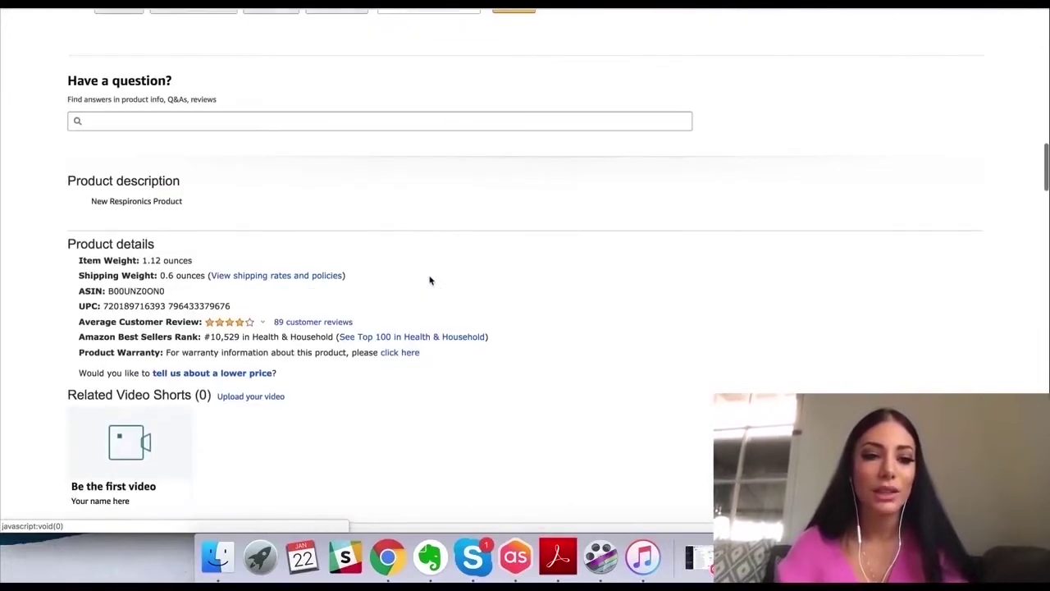
pyautogui.scroll(-15, 258, 302)
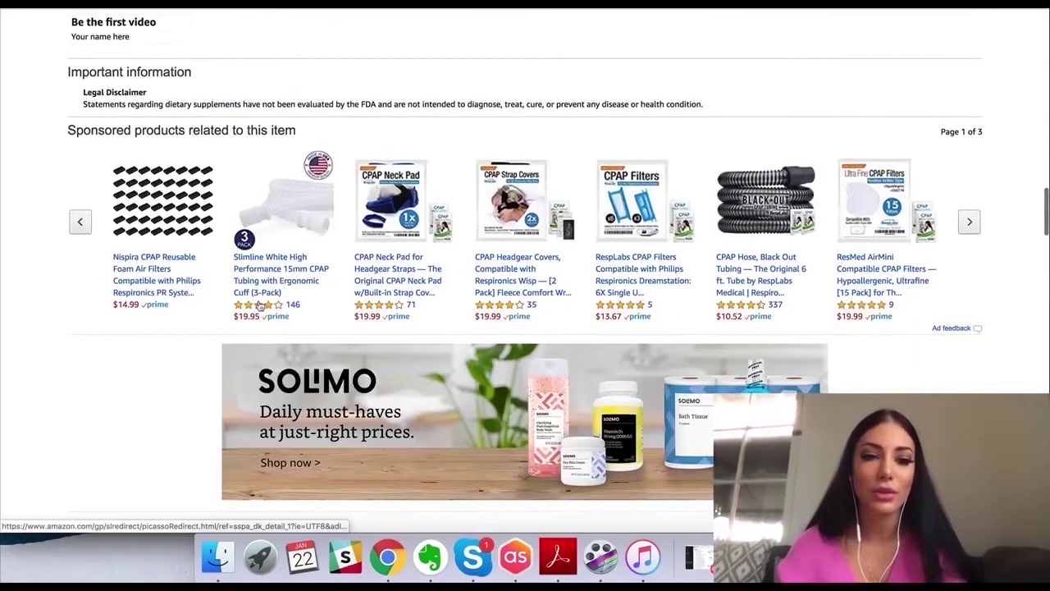
pyautogui.scroll(8, 251, 298)
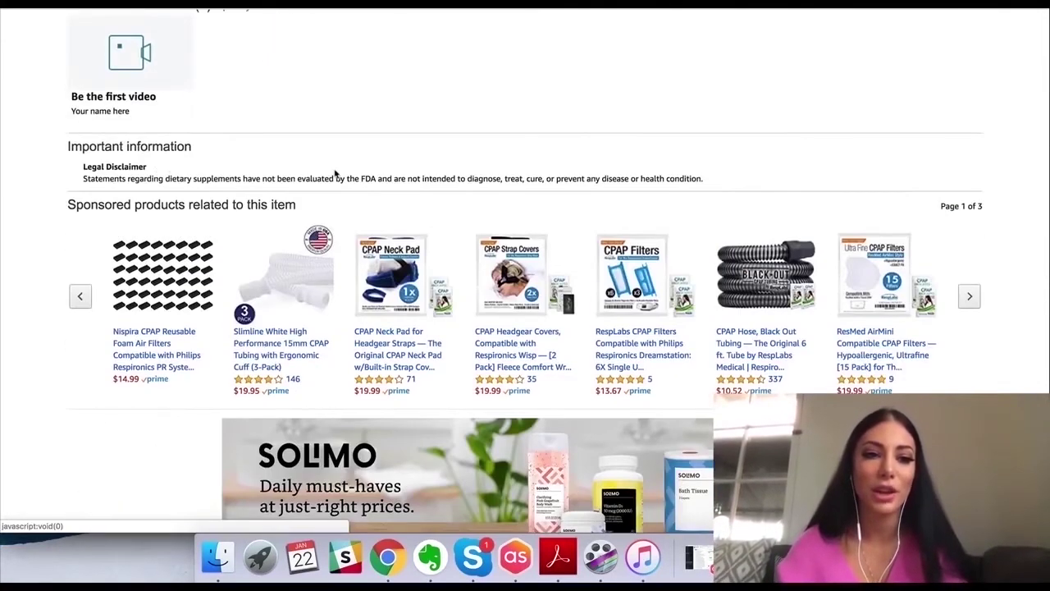
pyautogui.scroll(-20, 334, 173)
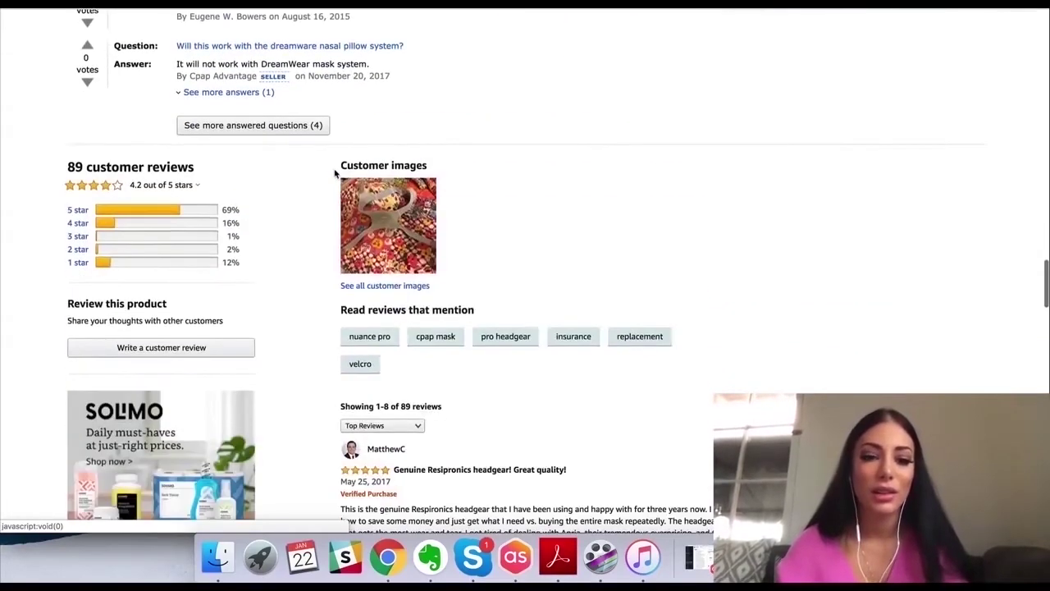
pyautogui.scroll(5, 335, 173)
pyautogui.scroll(-3, 424, 197)
pyautogui.scroll(15, 424, 198)
pyautogui.scroll(15, 424, 198)
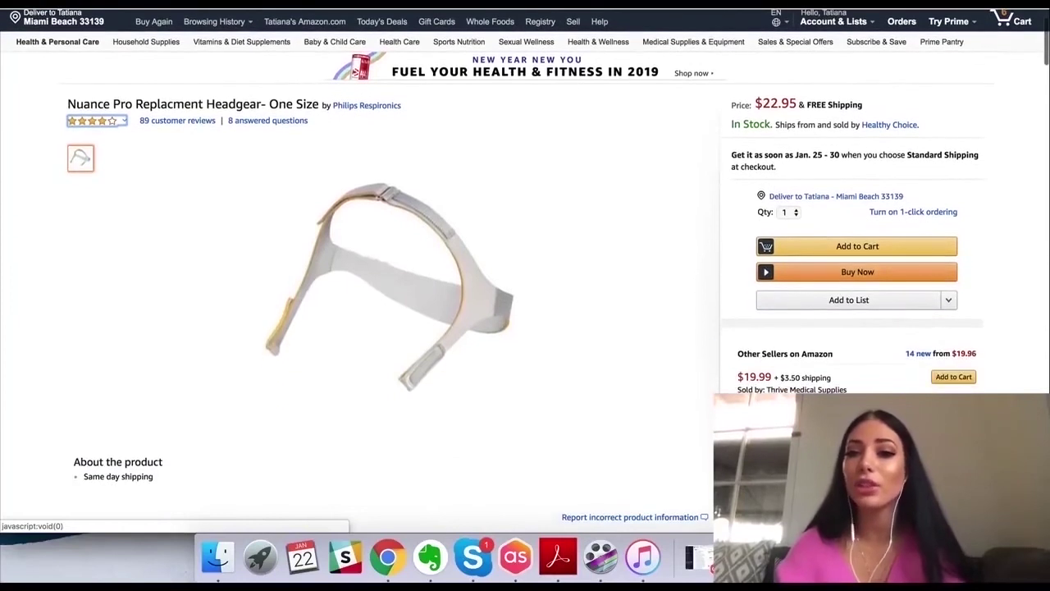
# - Search Amazon for "Replacment Headgear", using the generic words from the listing's title without the brand name
pyautogui.press('super+w')
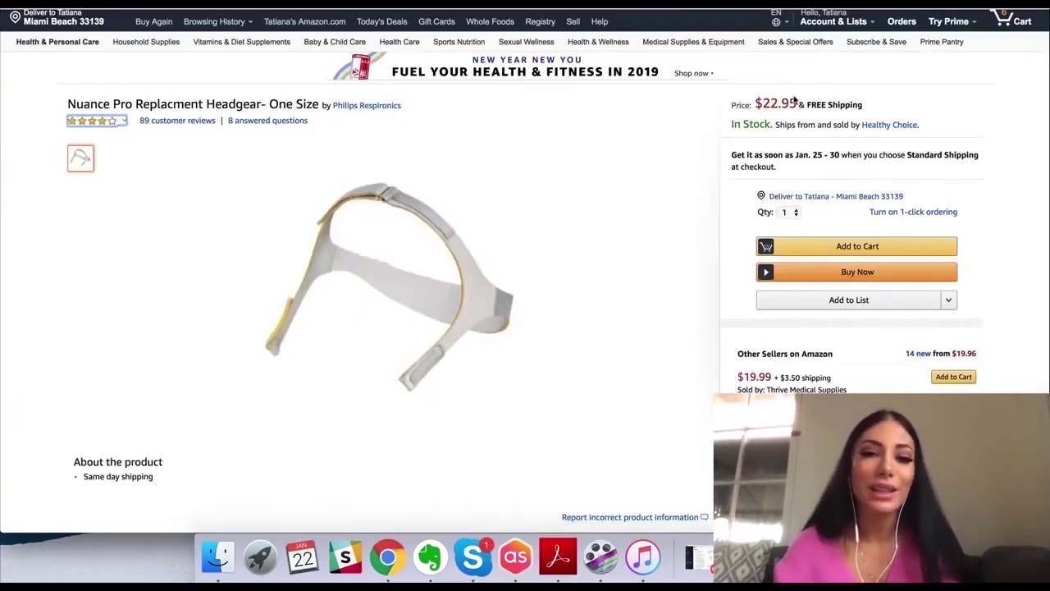
pyautogui.scroll(3, 817, 96)
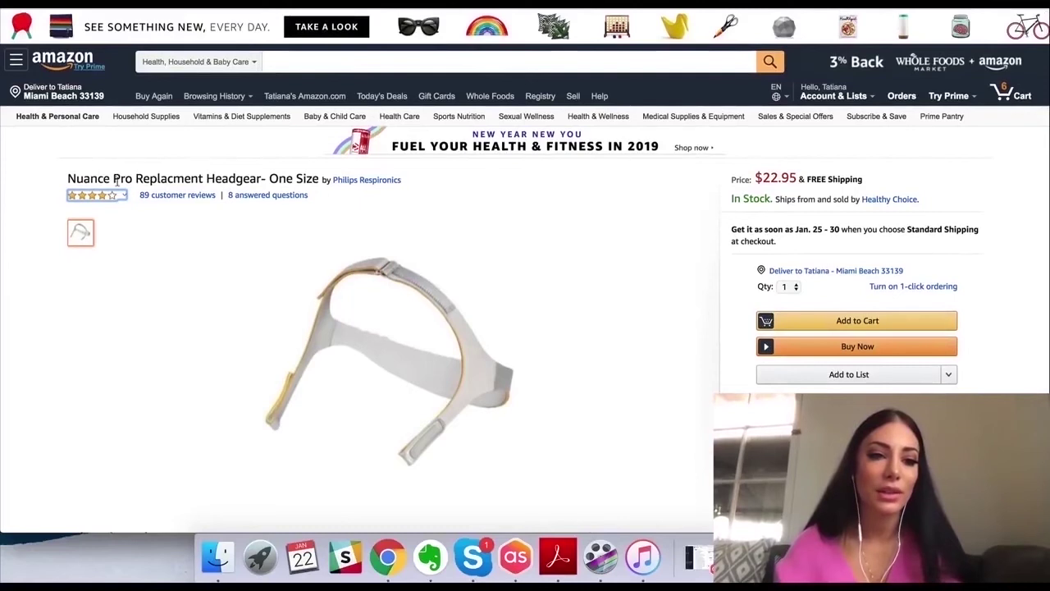
pyautogui.moveTo(68, 179); pyautogui.dragTo(132, 179)
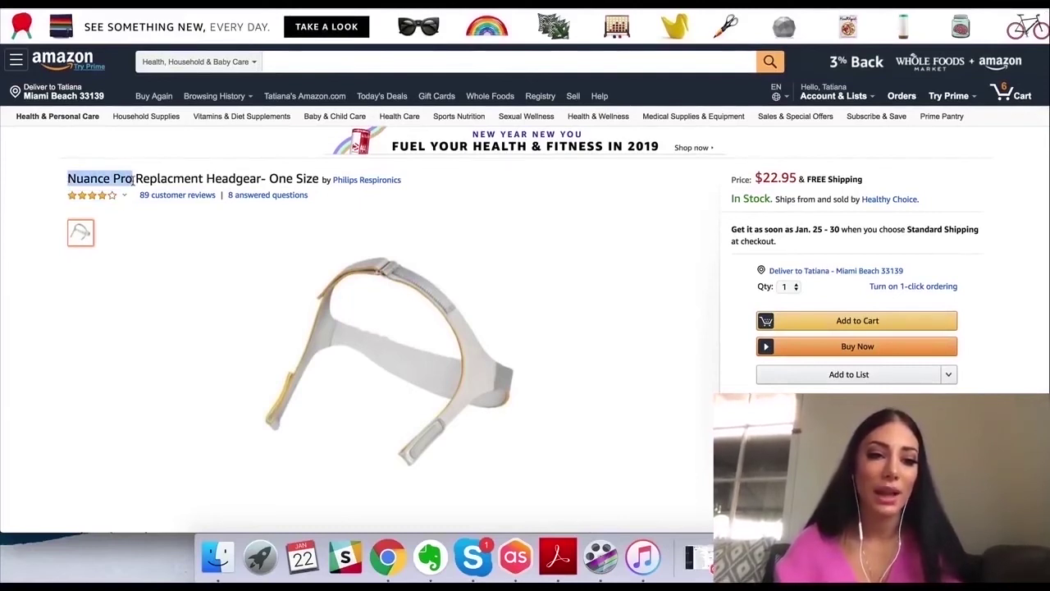
pyautogui.click(137, 173)
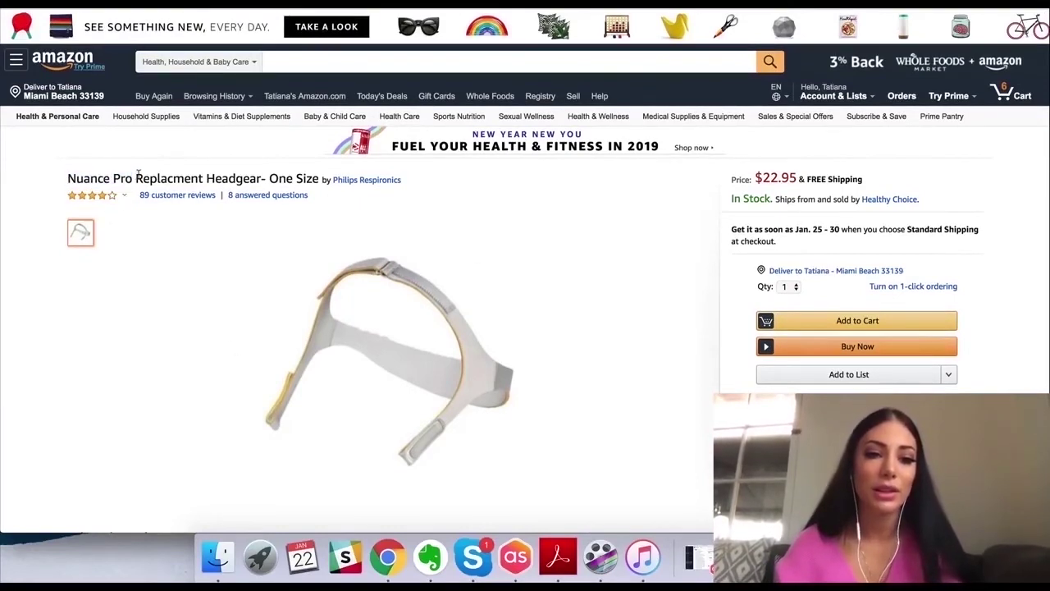
pyautogui.moveTo(137, 174); pyautogui.dragTo(259, 179)
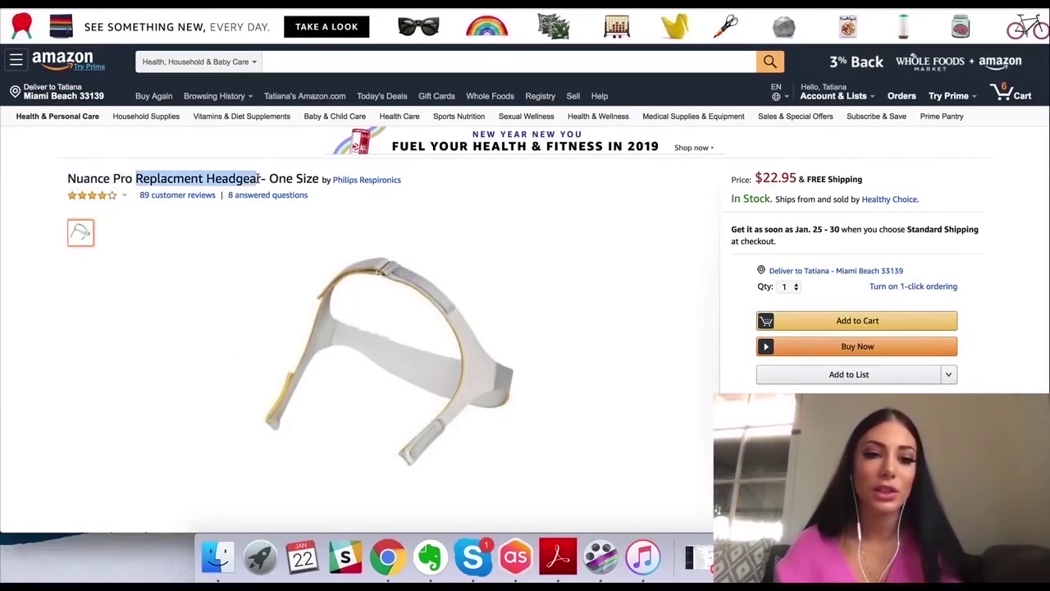
pyautogui.click(320, 62)
pyautogui.write('Replacment Headgear')
pyautogui.press('Return')
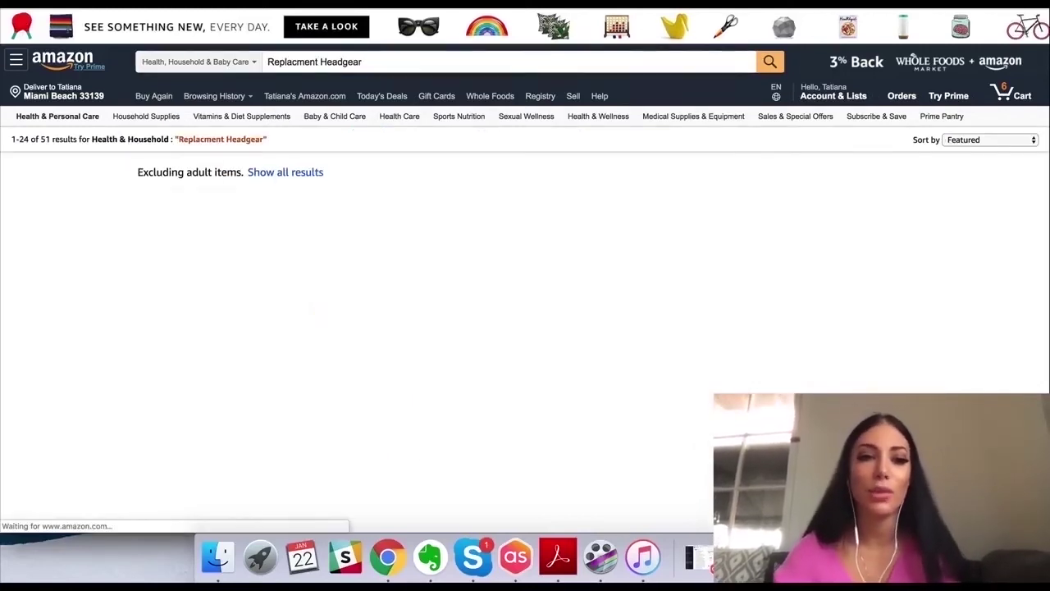
# - Widen the "Replacment Headgear" search to All Departments and look over the results
pyautogui.click(257, 63)
pyautogui.scroll(10, 207, 246)
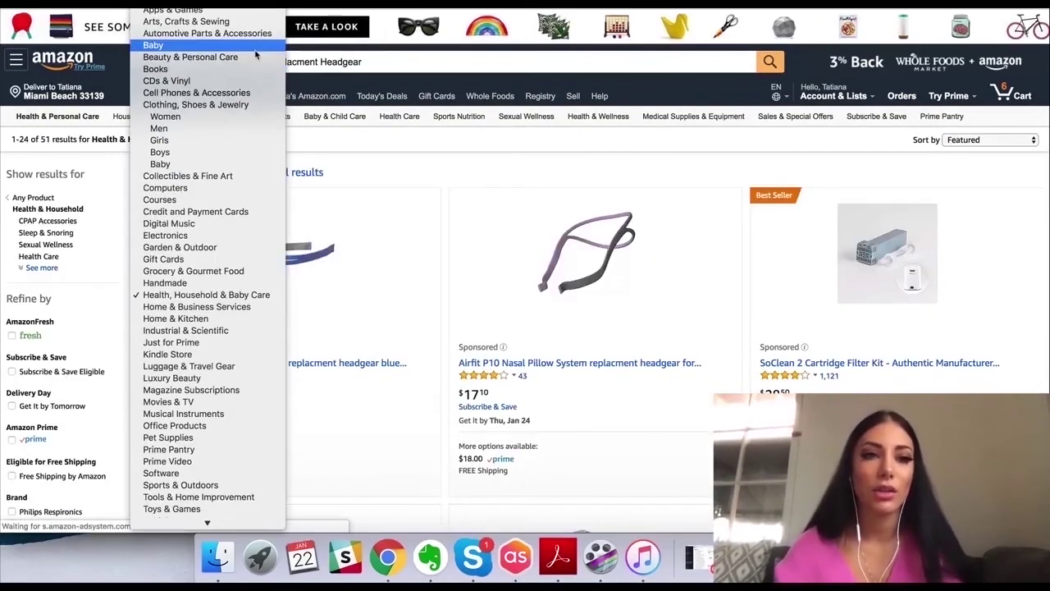
pyautogui.click(172, 9)
pyautogui.click(770, 62)
pyautogui.scroll(-5, 492, 269)
pyautogui.scroll(5, 492, 269)
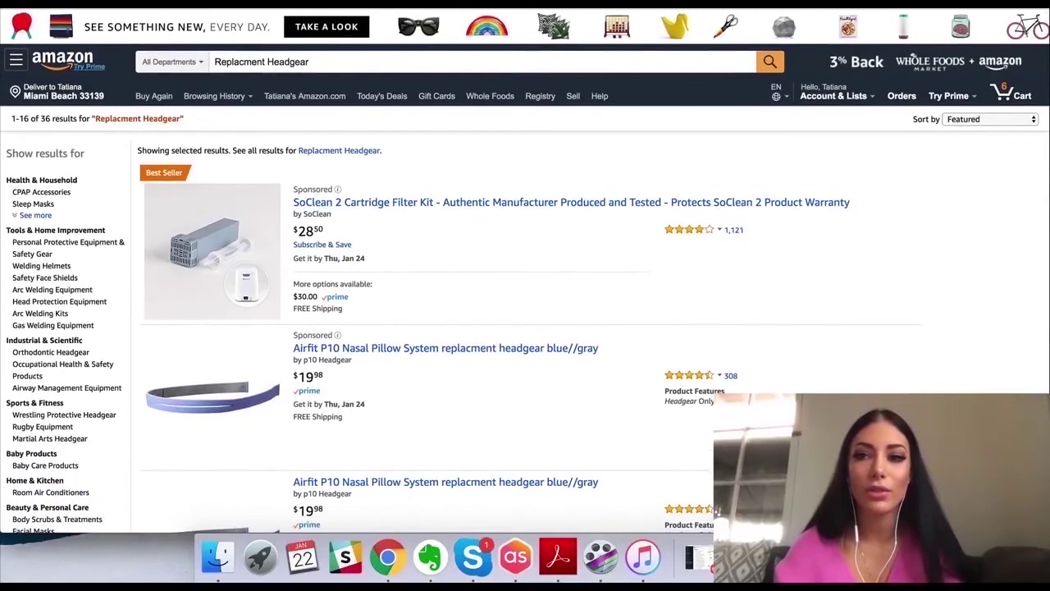
# - Run the Jungle Scout extension on the headgear search results and examine the competitors' sales, revenue, reviews and opportunity score
pyautogui.click(1039, 26)
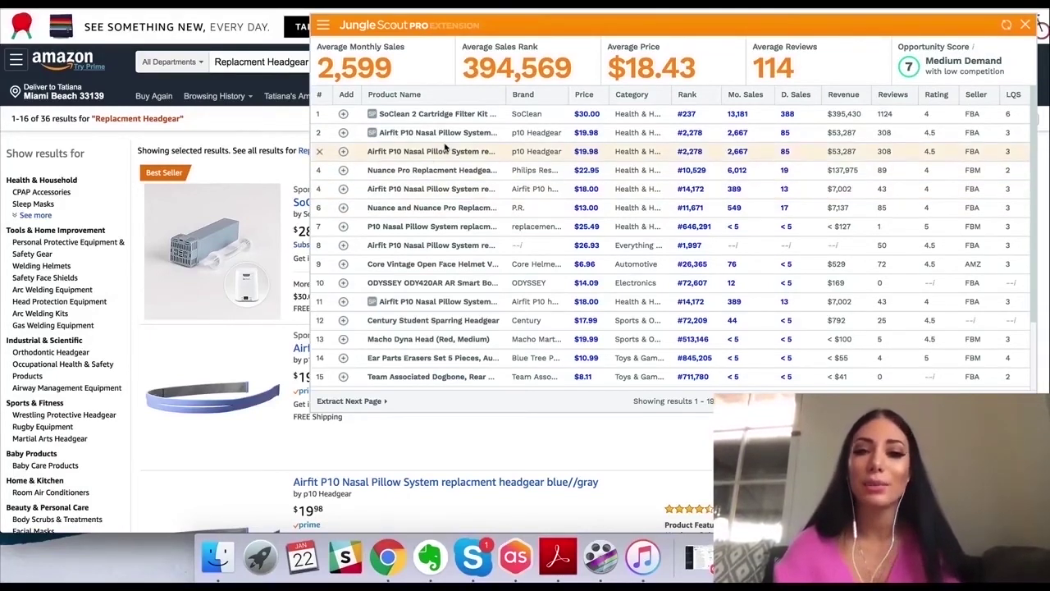
pyautogui.moveTo(446, 146)
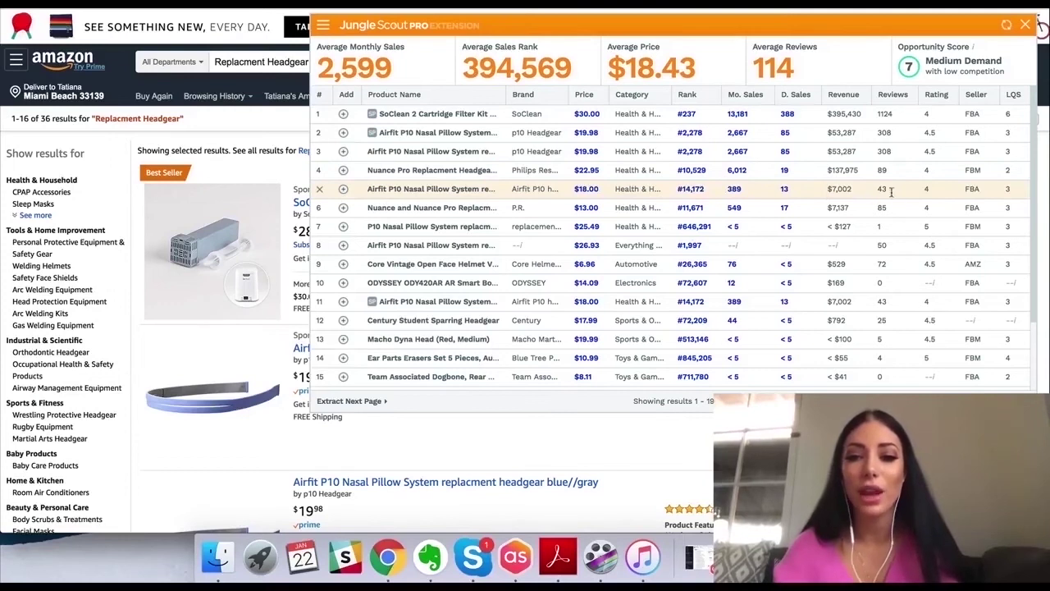
pyautogui.scroll(-5, 895, 201)
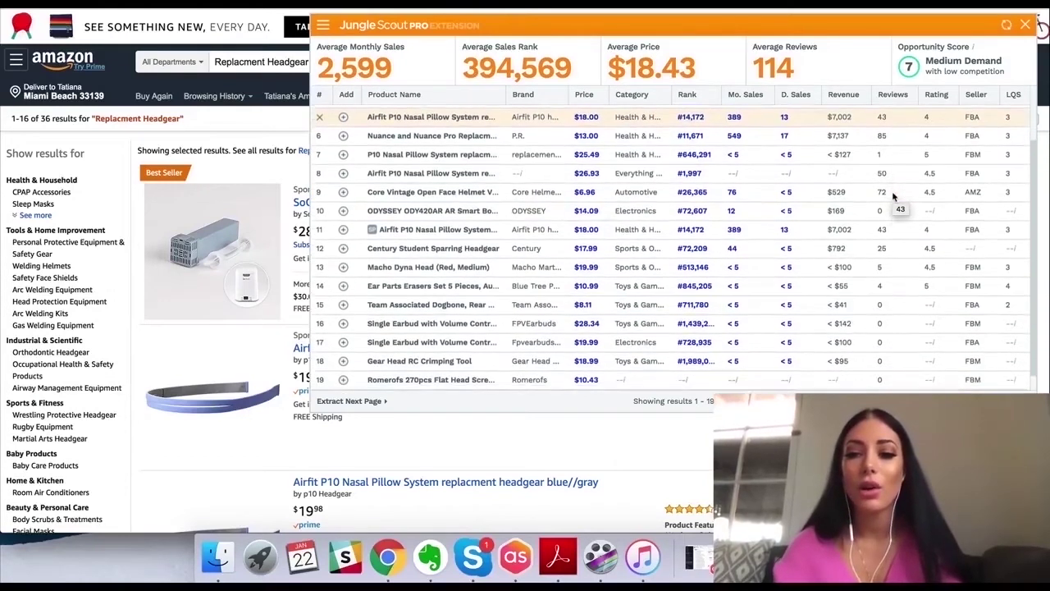
pyautogui.scroll(5, 896, 201)
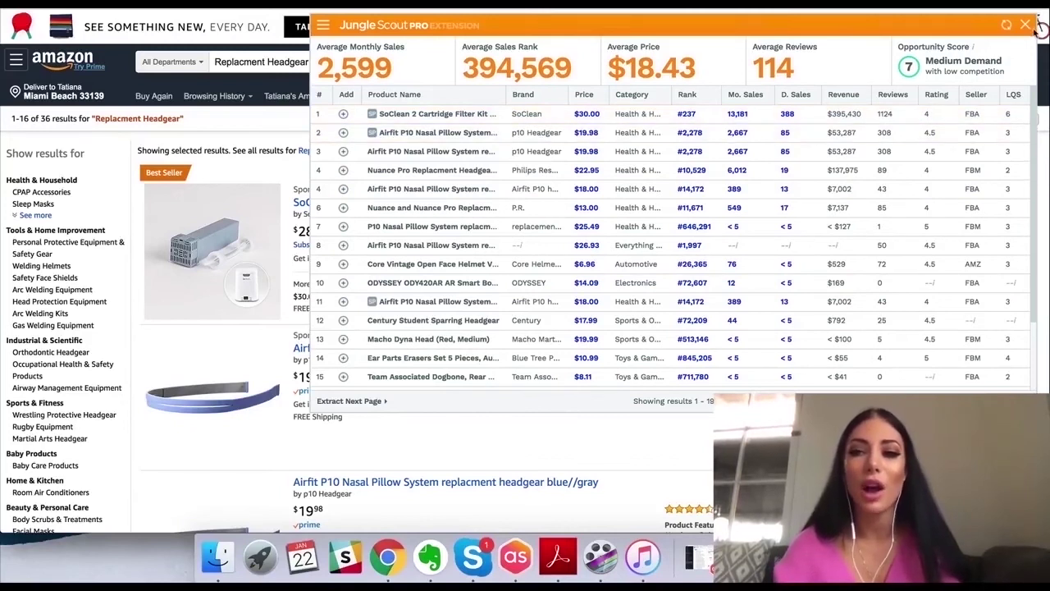
# - Close the Jungle Scout extension results and look over the headgear listings, prices and ratings on Amazon
pyautogui.click(1025, 25)
pyautogui.scroll(-5, 357, 380)
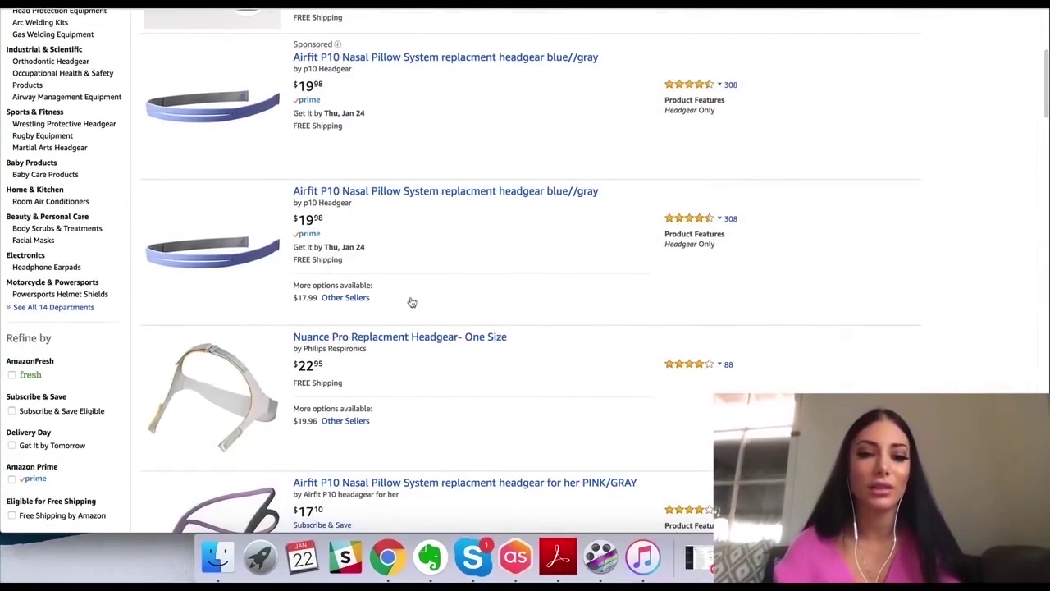
pyautogui.scroll(-4, 581, 303)
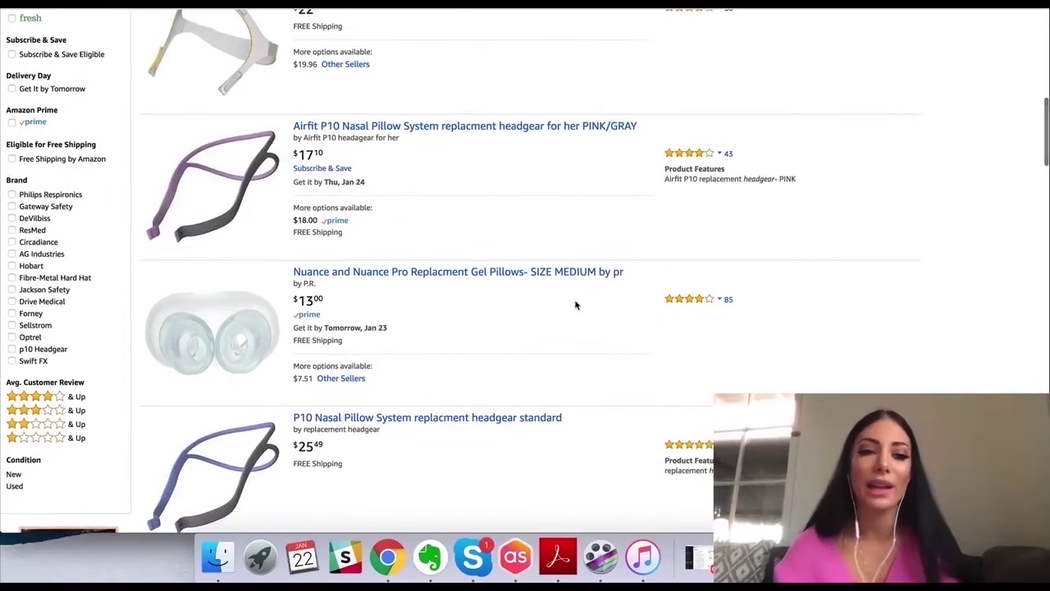
pyautogui.scroll(3, 349, 363)
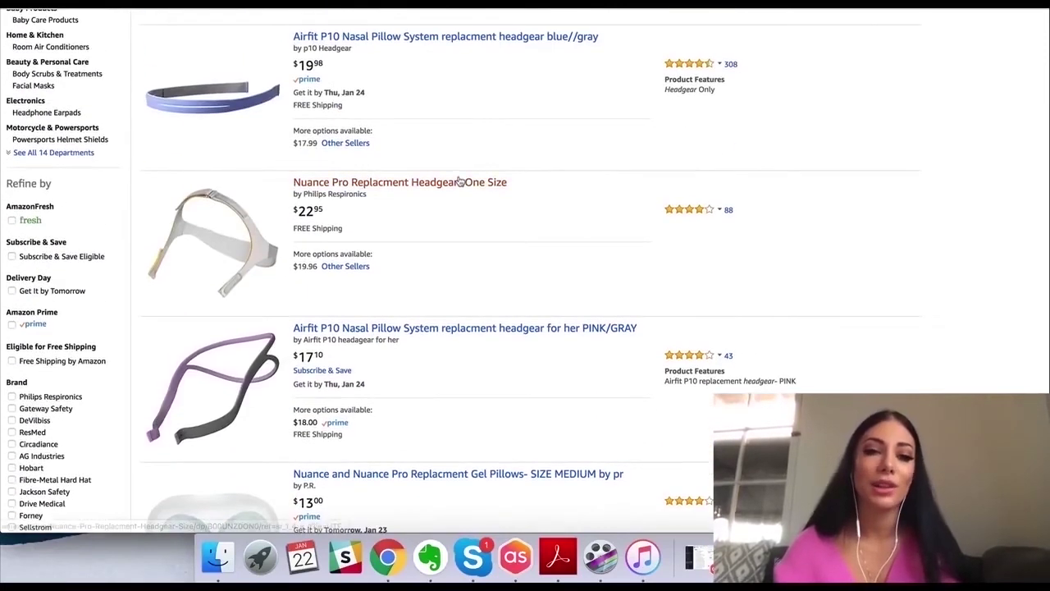
pyautogui.scroll(2, 460, 181)
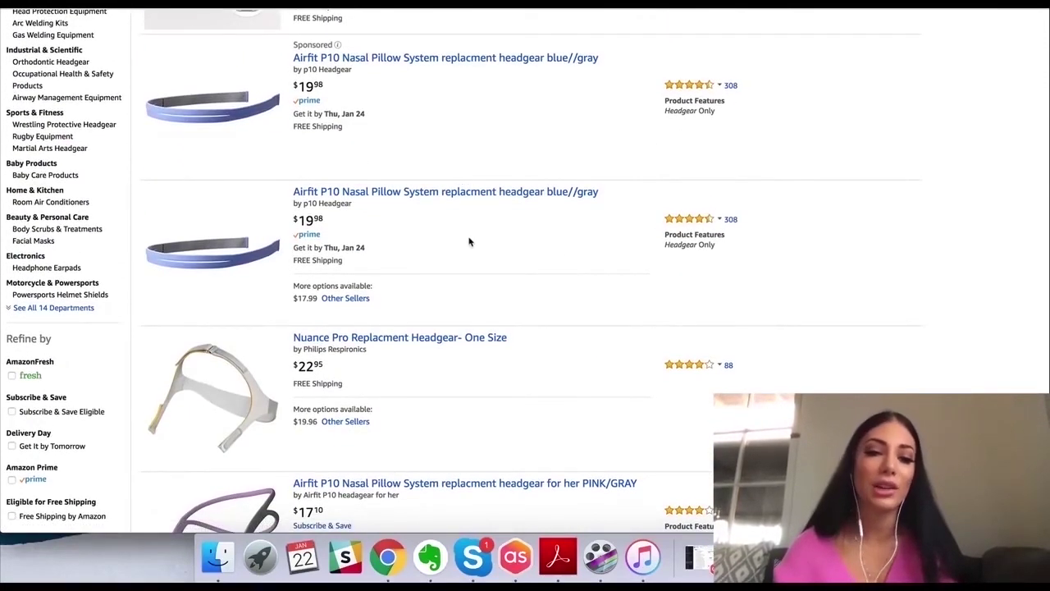
pyautogui.scroll(3, 336, 346)
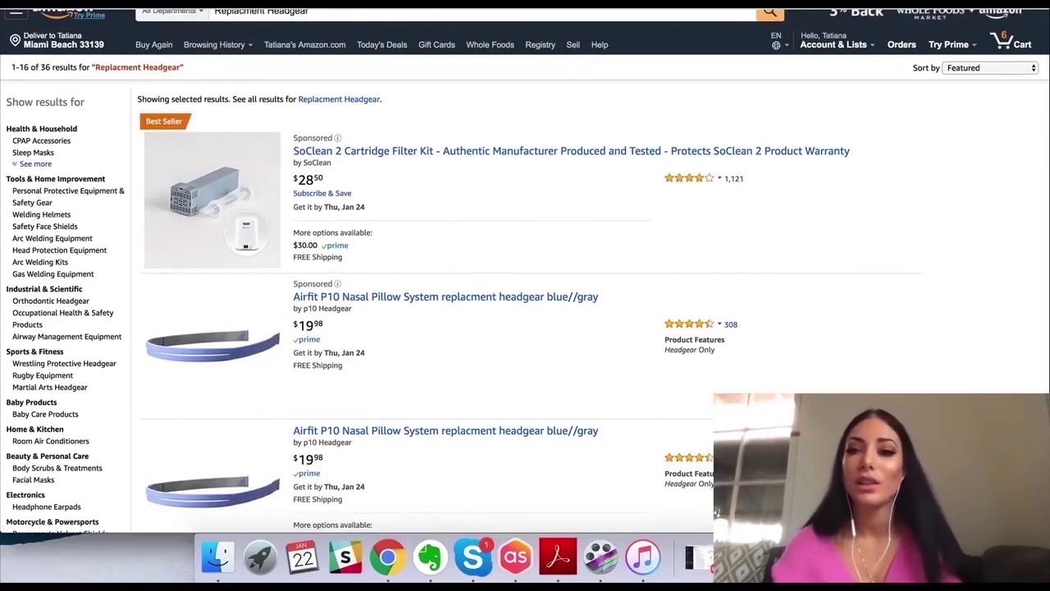
# - Return to the Jungle Scout Product Database and review its product results, selected categories and filters
pyautogui.hotkey('ctrl', 'Tab')
pyautogui.scroll(-15, 620, 317)
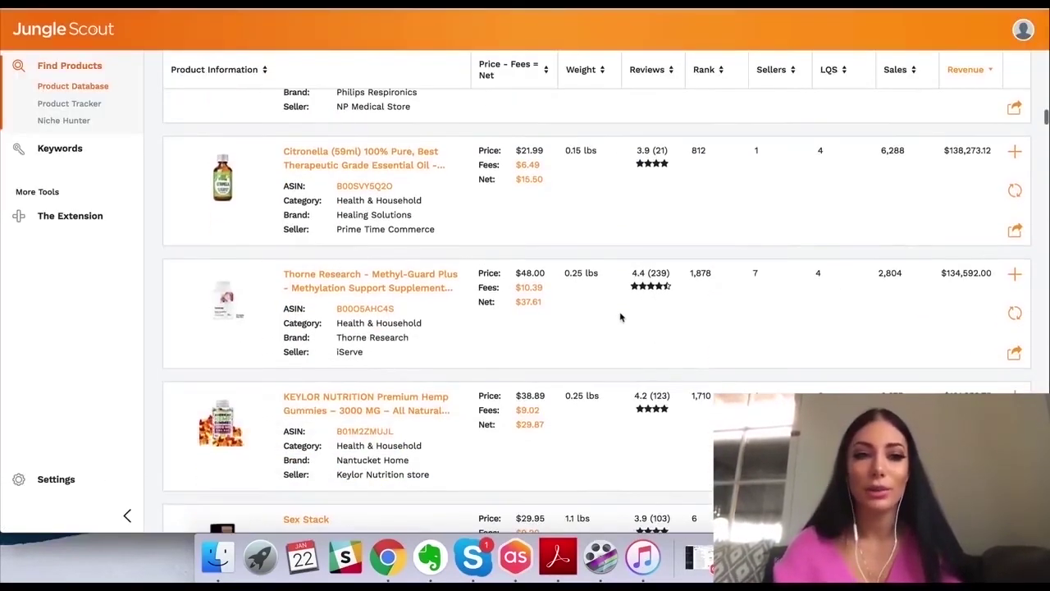
pyautogui.scroll(20, 621, 317)
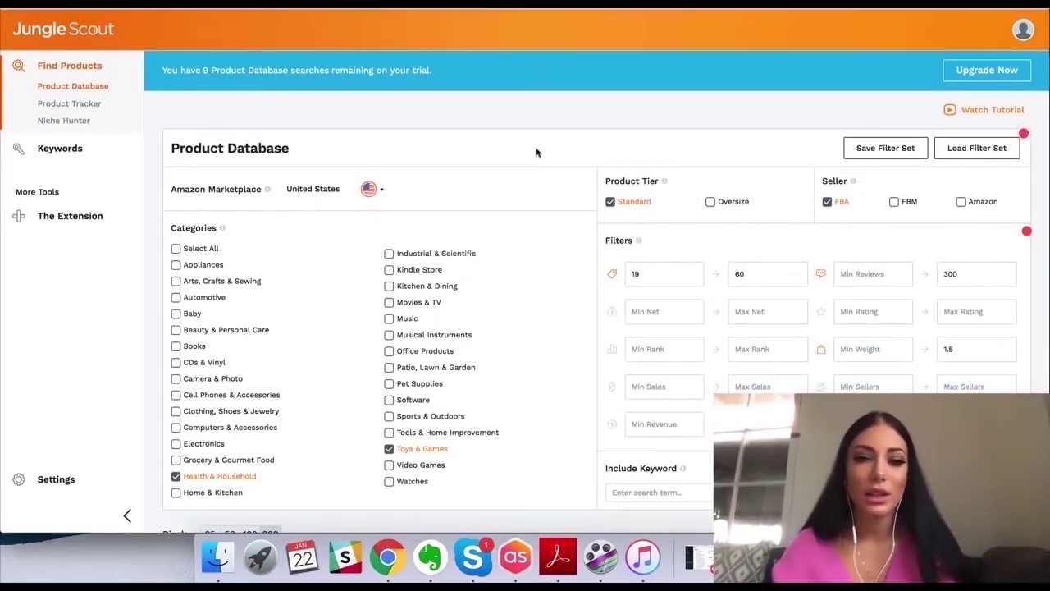
pyautogui.scroll(-1, 779, 138)
pyautogui.scroll(-3, 778, 138)
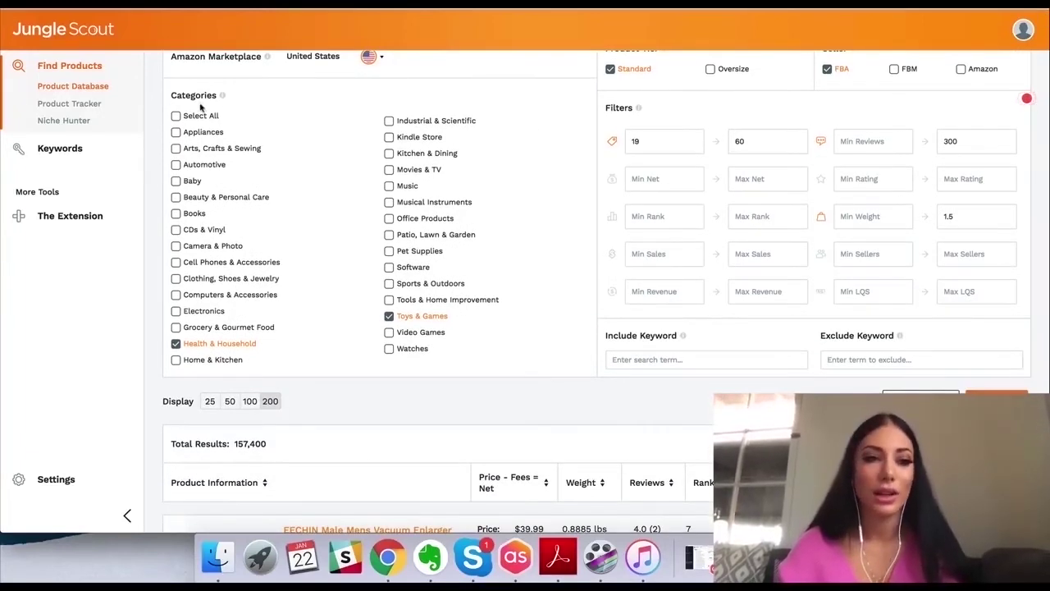
# - Open the Product Tracker, start its guide and begin a new group for the United States marketplace
pyautogui.click(85, 106)
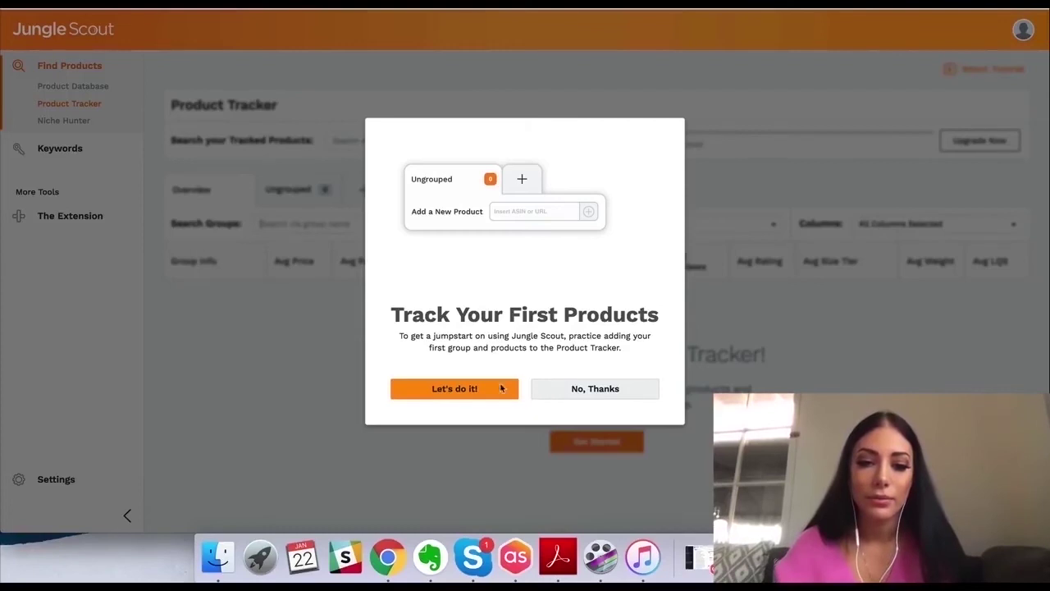
pyautogui.click(460, 387)
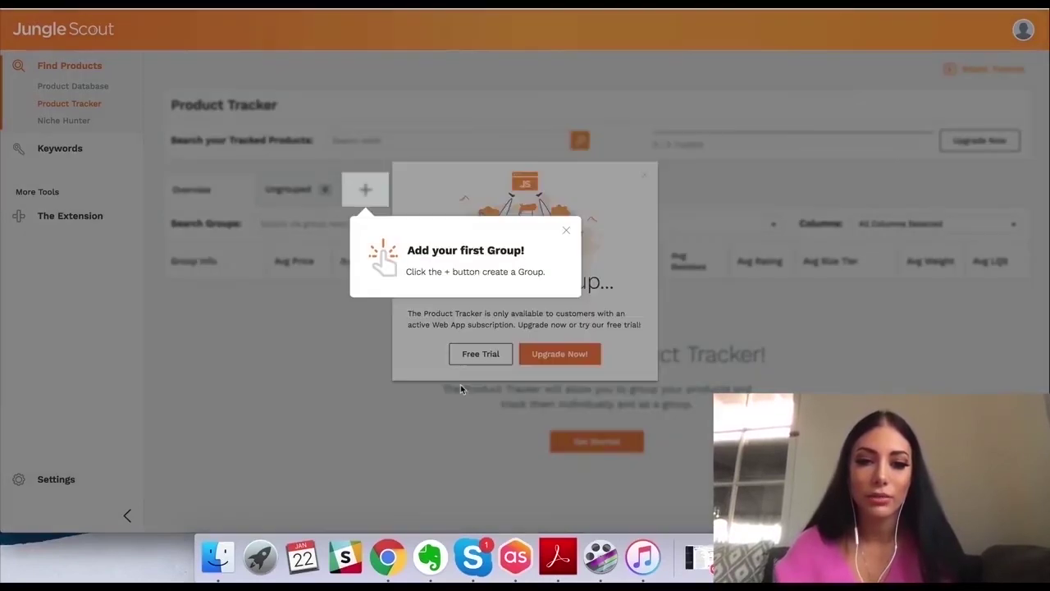
pyautogui.click(367, 199)
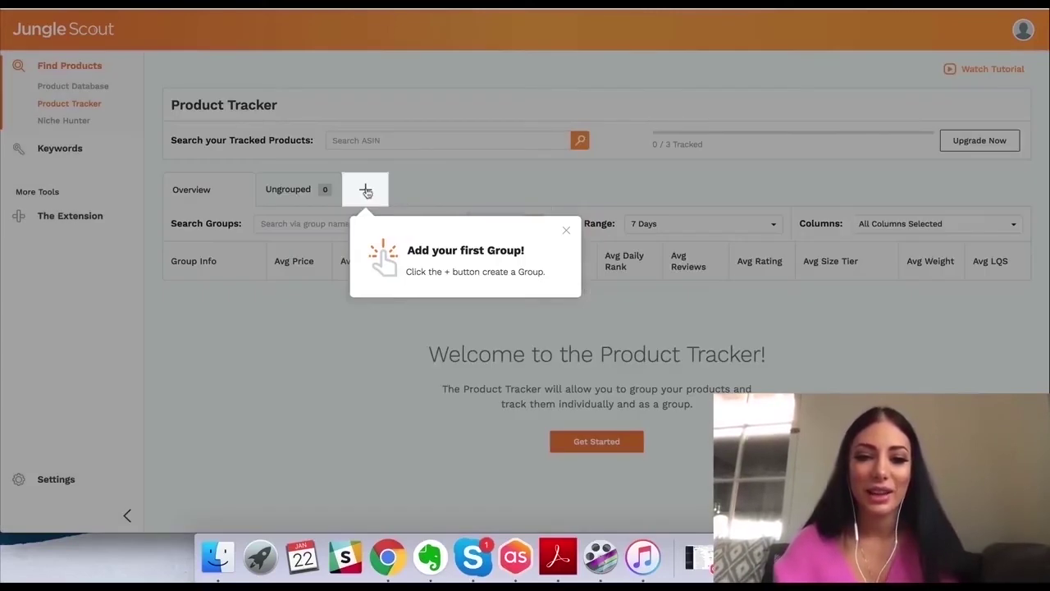
pyautogui.click(367, 191)
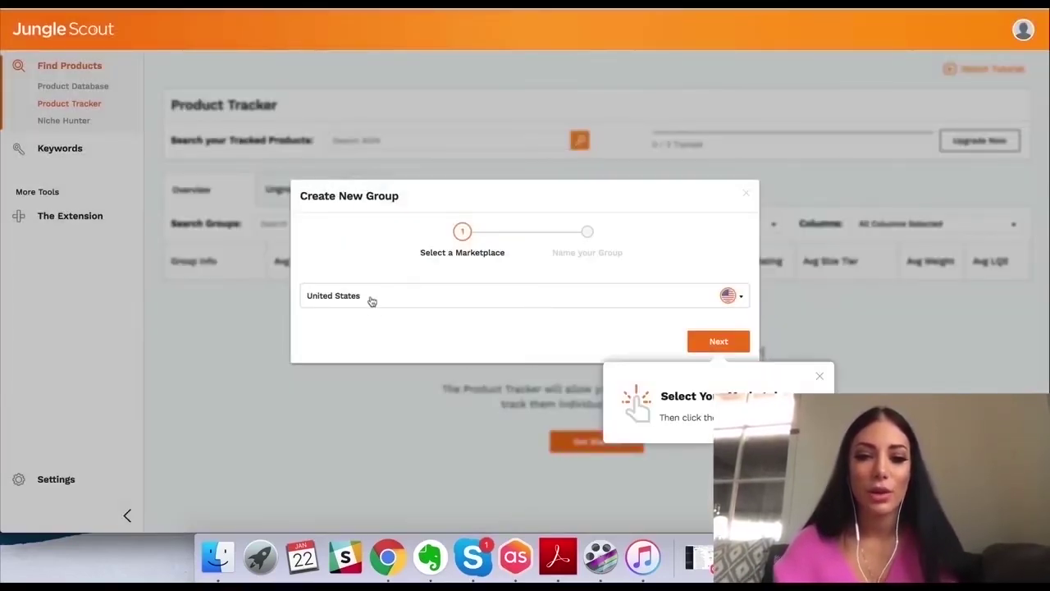
pyautogui.click(732, 340)
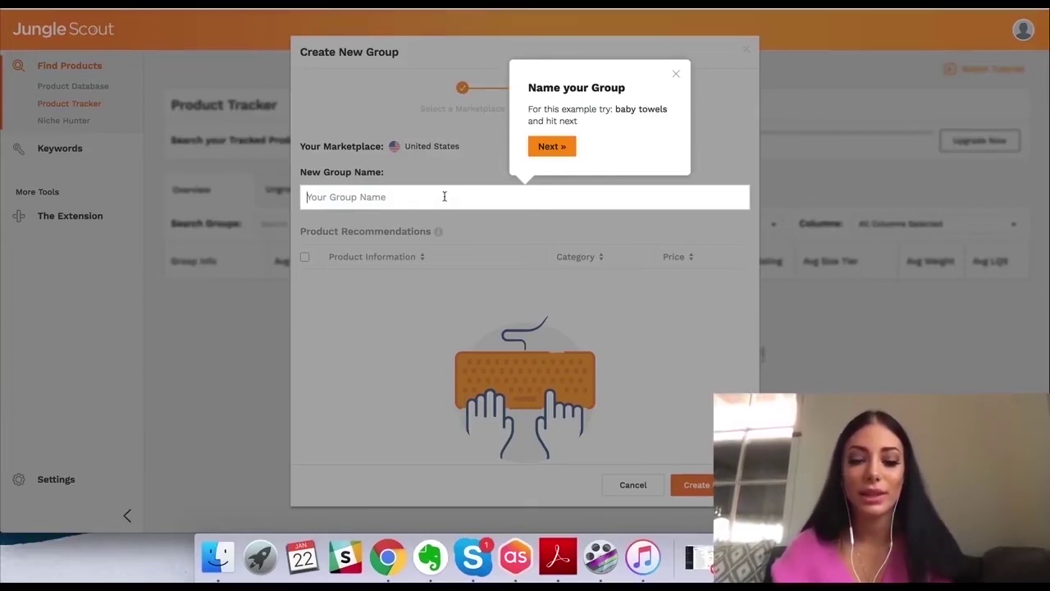
# - Name the new tracker group "Cell phone case" and continue to the product selection
pyautogui.write('Cell Pho')
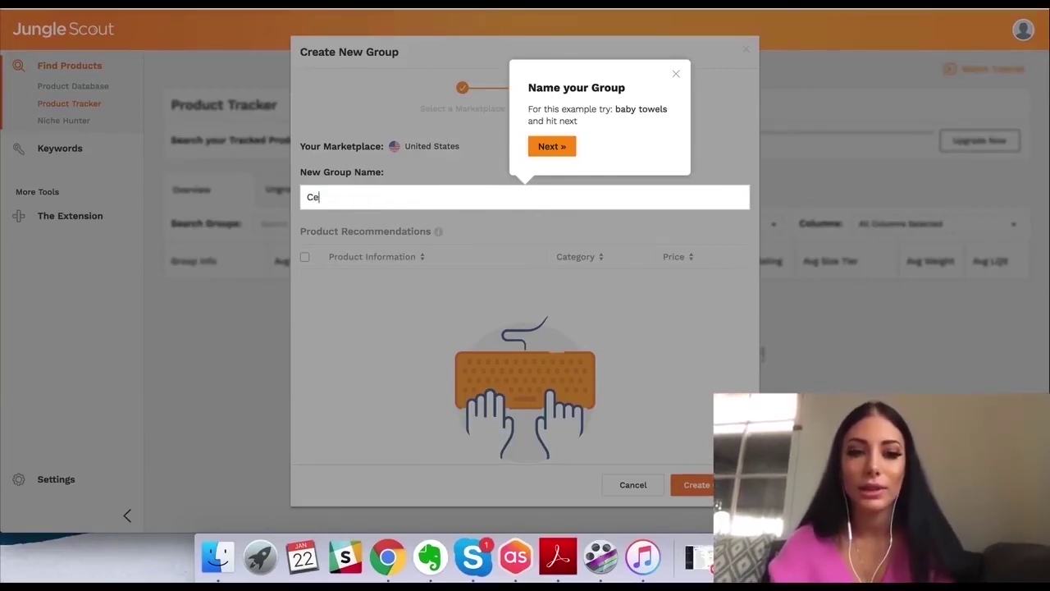
pyautogui.press('BackSpace')
pyautogui.press('BackSpace')
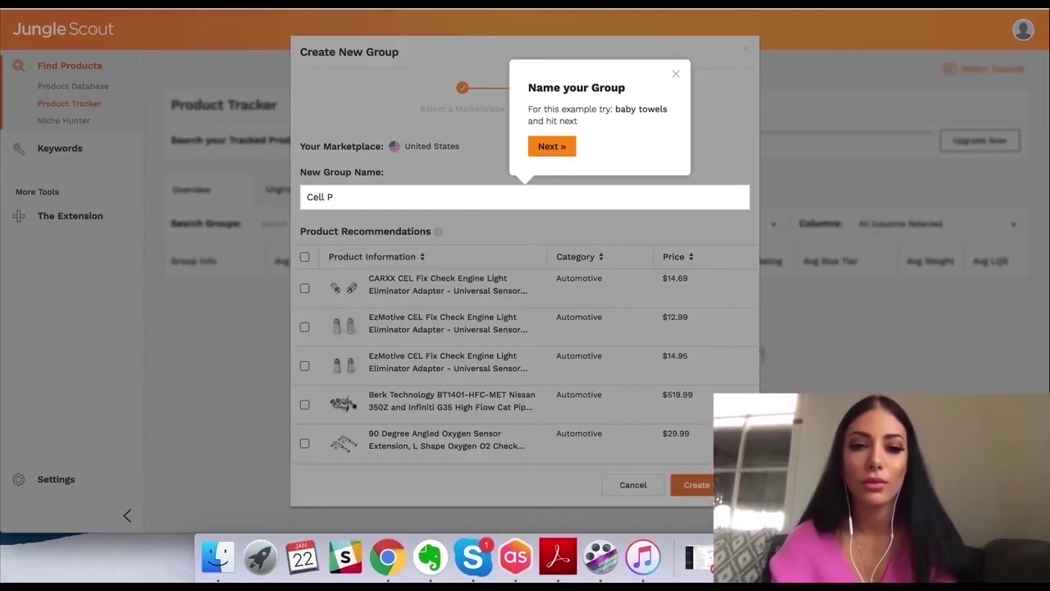
pyautogui.write('HONE')
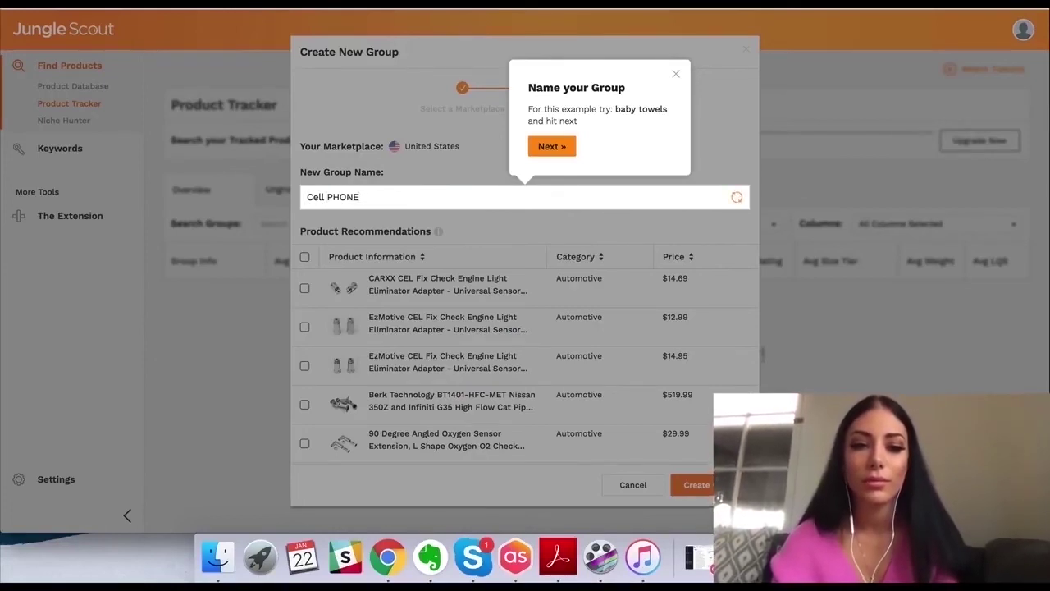
pyautogui.press('BackSpace')
pyautogui.press('BackSpace')
pyautogui.press('BackSpace')
pyautogui.press('BackSpace')
pyautogui.press('BackSpace')
pyautogui.press('BackSpace')
pyautogui.write('phone case')
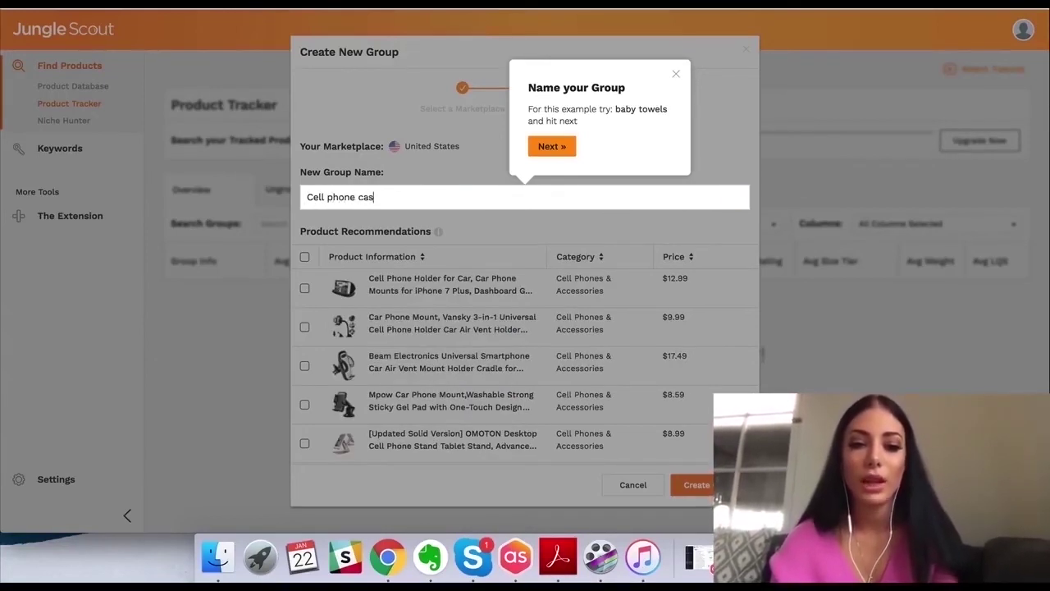
pyautogui.click(552, 146)
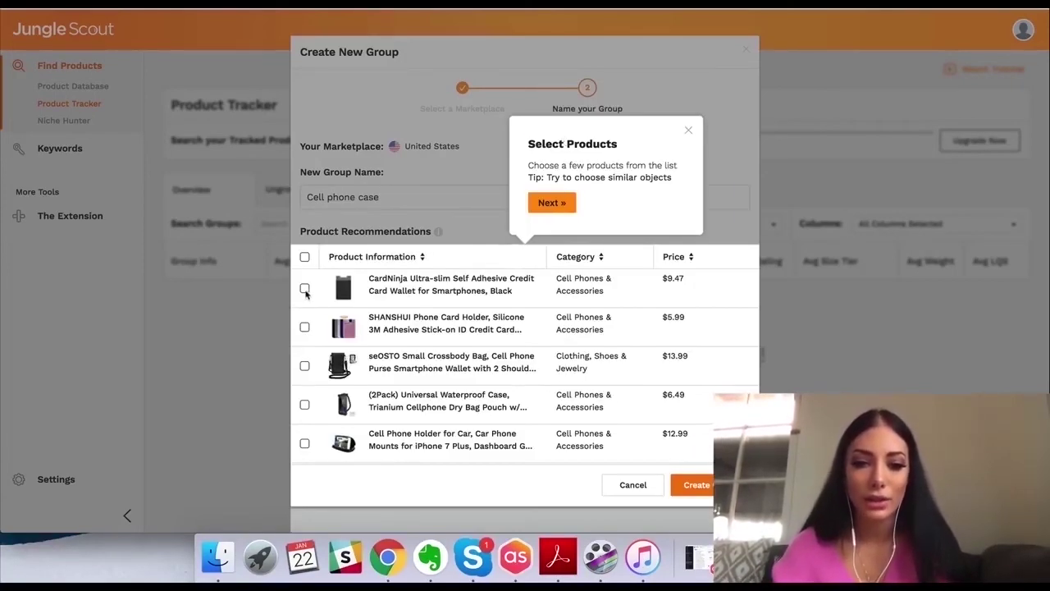
# - Try to create the group with the CardNinja card wallet, SHANSHUI card holder and seOSTO crossbody bag, and leave the guide
pyautogui.click(305, 290)
pyautogui.click(305, 328)
pyautogui.click(305, 366)
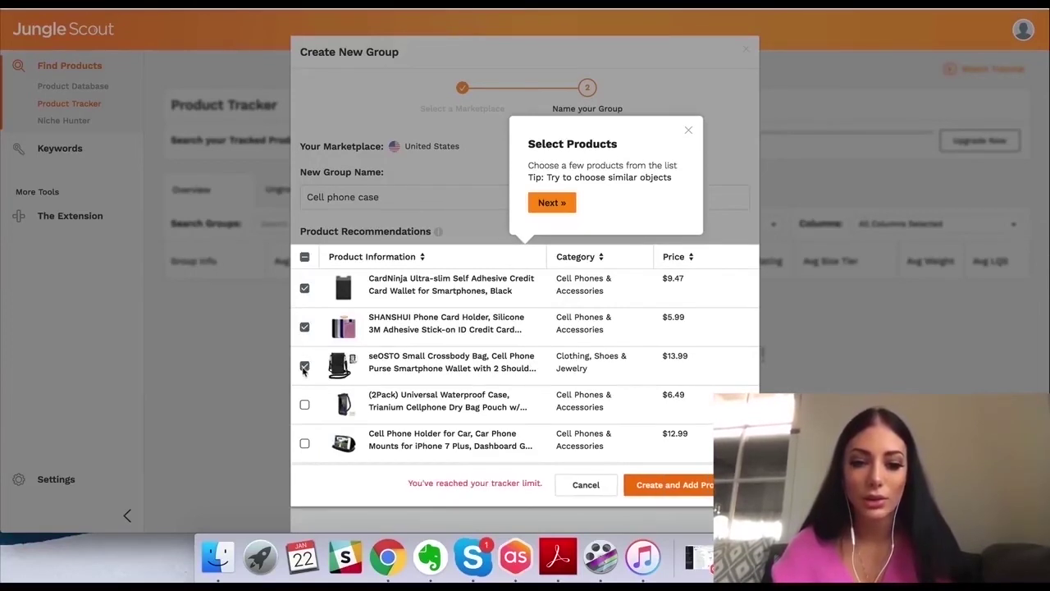
pyautogui.click(555, 203)
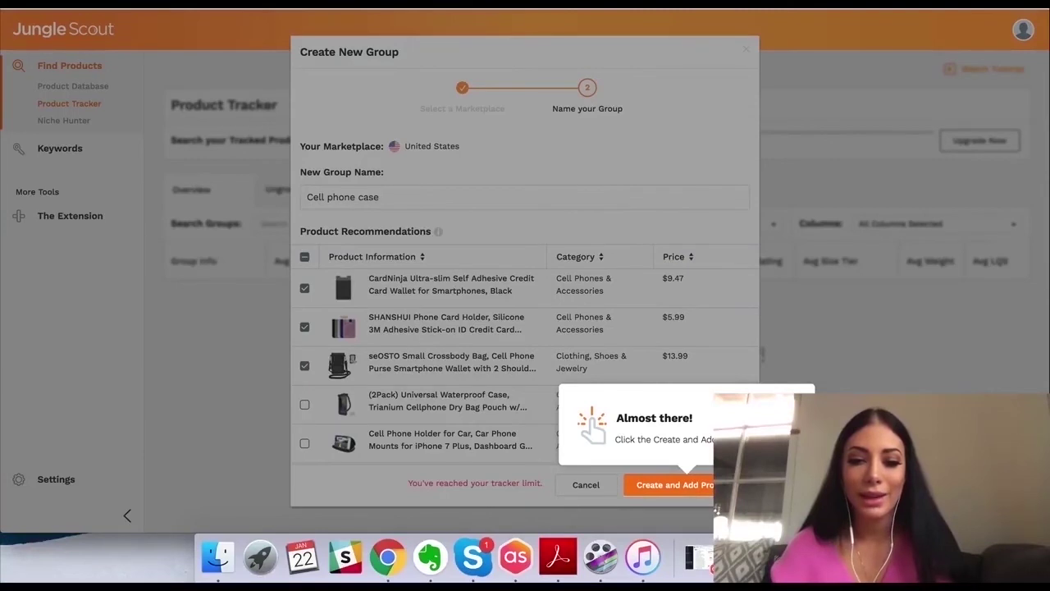
pyautogui.click(656, 485)
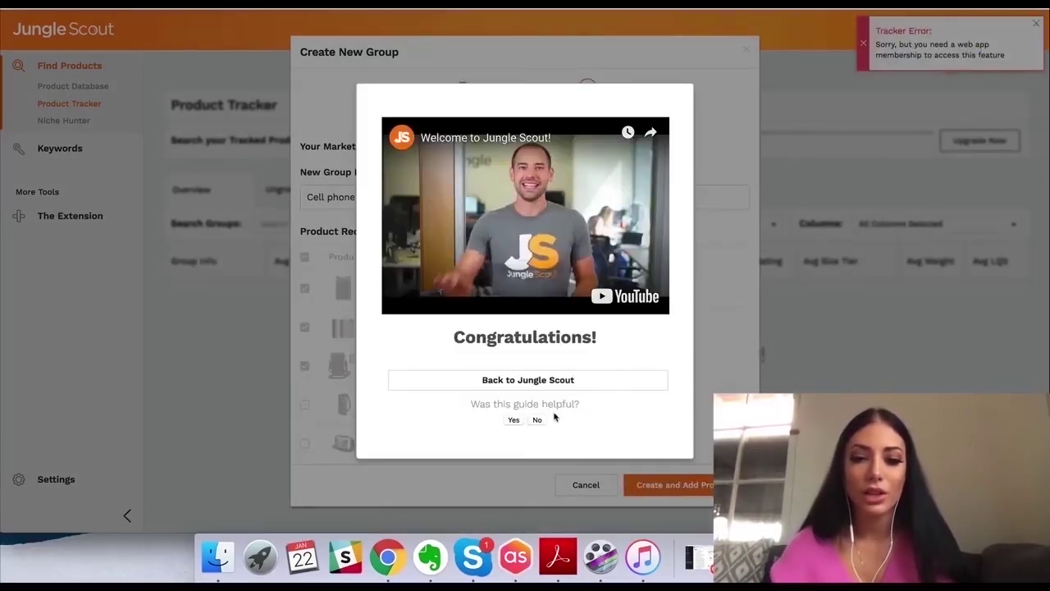
pyautogui.click(527, 386)
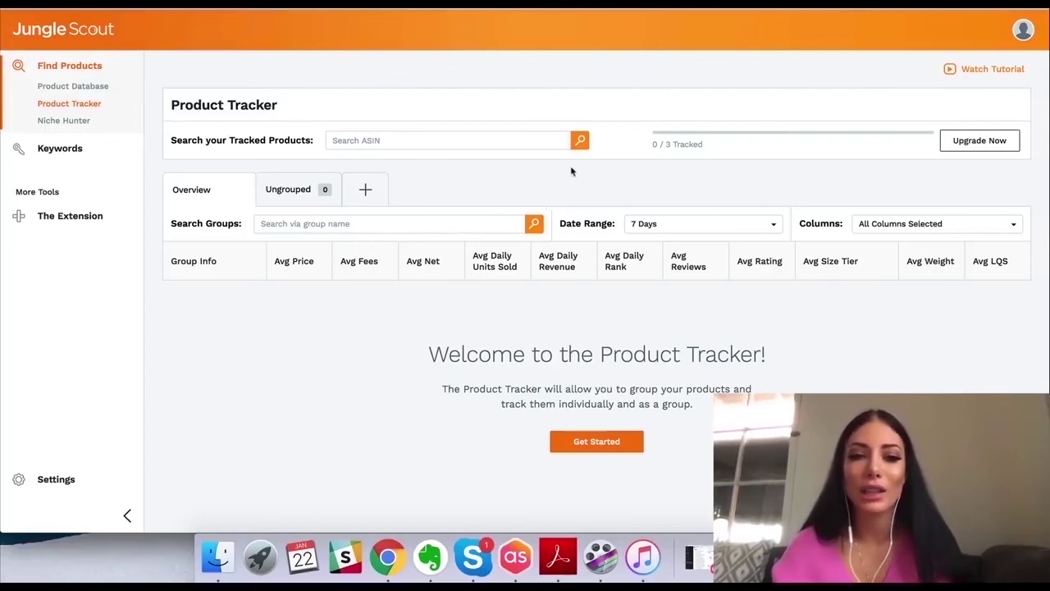
# - Open the Niche Hunter and select the Health & Household category
pyautogui.click(84, 130)
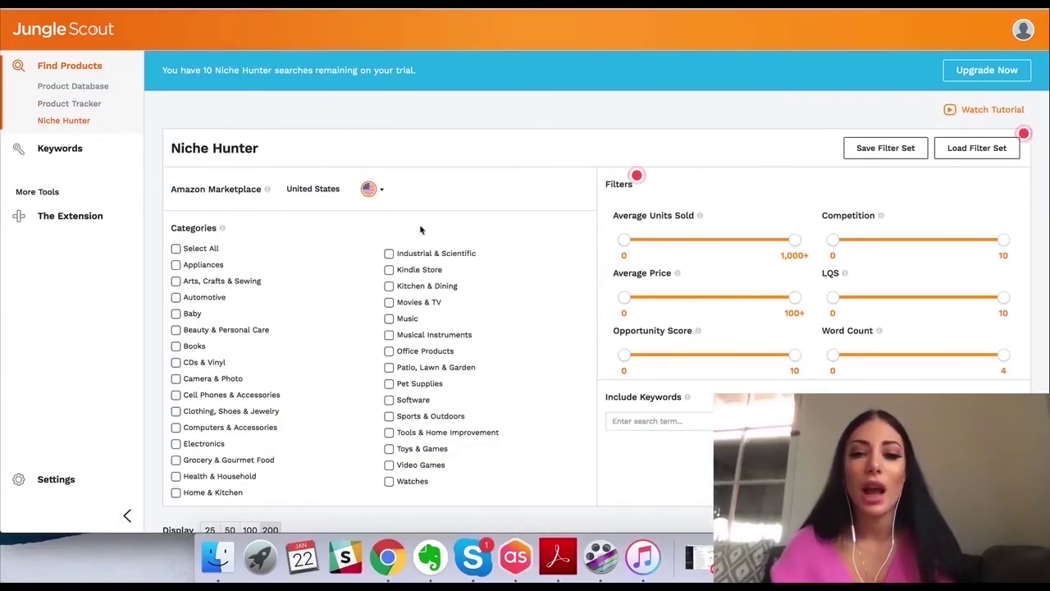
pyautogui.scroll(-2, 420, 230)
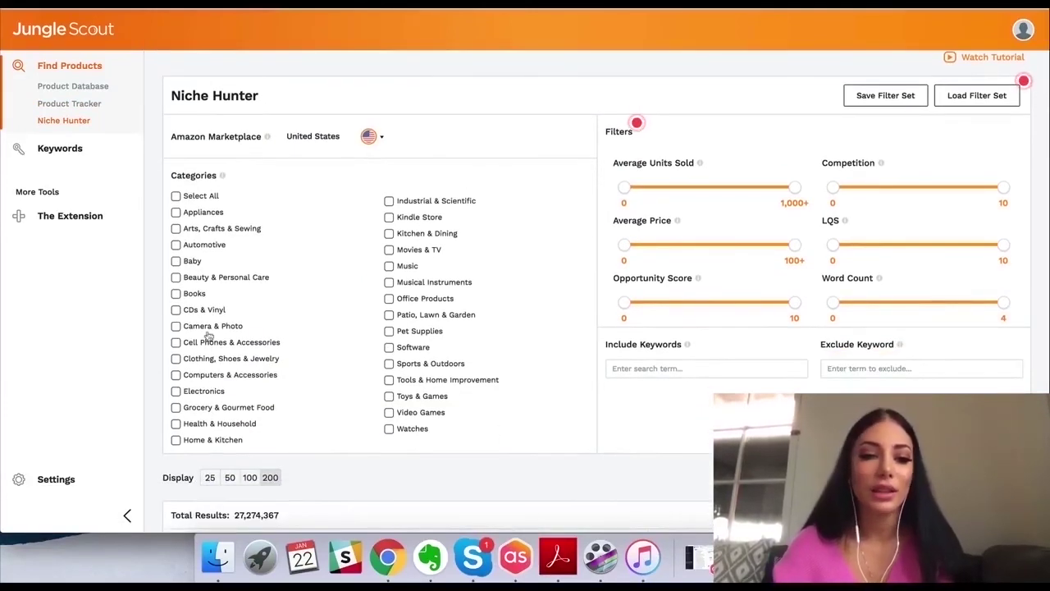
pyautogui.click(176, 424)
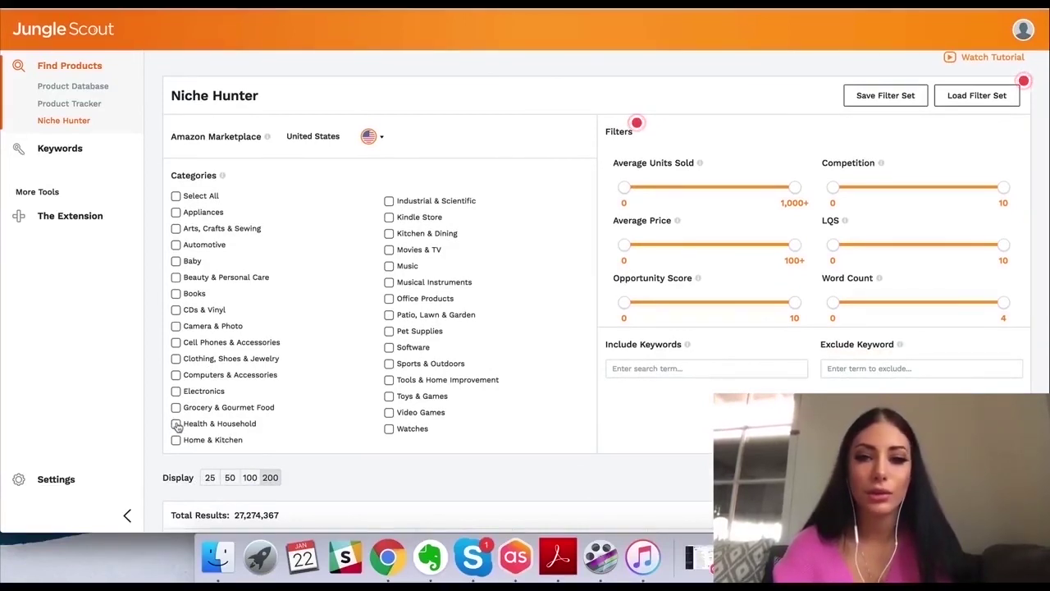
pyautogui.scroll(1, 710, 168)
pyautogui.scroll(2, 710, 173)
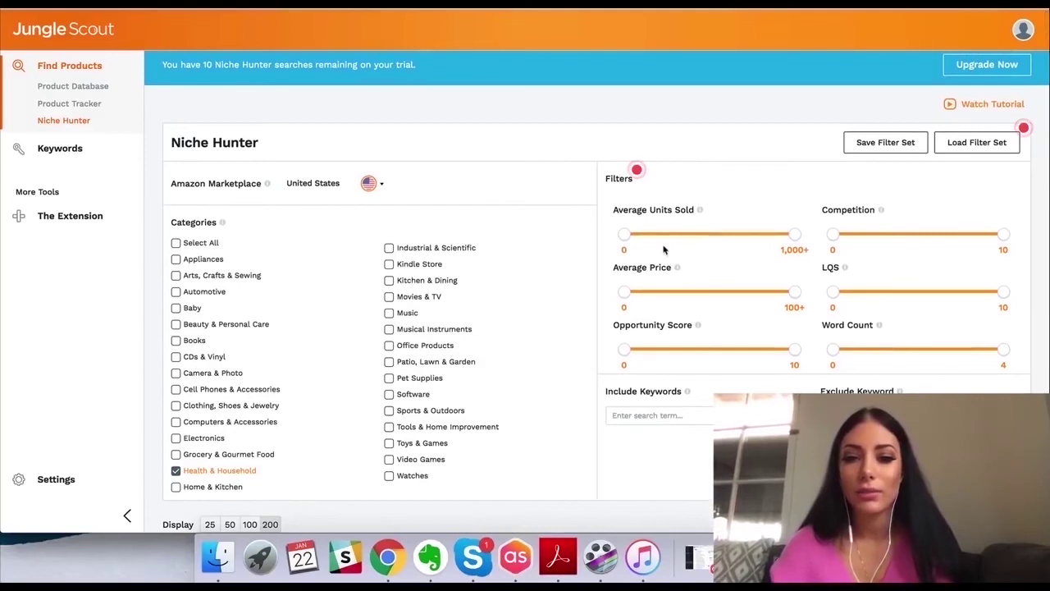
# - Filter niches to average price 34–56, at least 289 average units sold, competition up to 5 and opportunity score of at least 4
pyautogui.moveTo(794, 293); pyautogui.dragTo(735, 297)
pyautogui.moveTo(624, 293); pyautogui.dragTo(720, 294)
pyautogui.moveTo(629, 238); pyautogui.dragTo(675, 244)
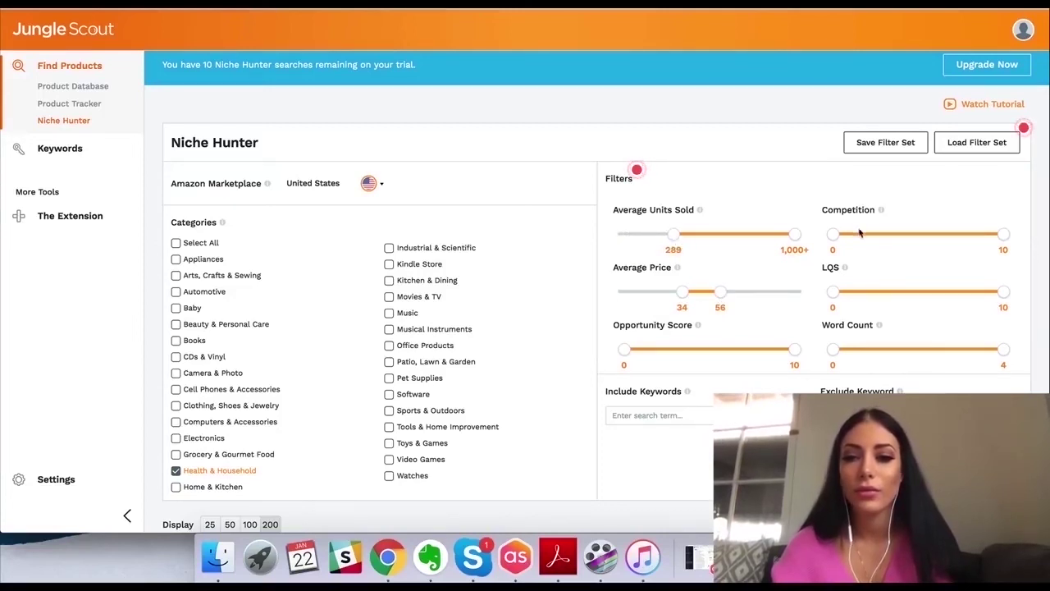
pyautogui.moveTo(1004, 237); pyautogui.dragTo(913, 240)
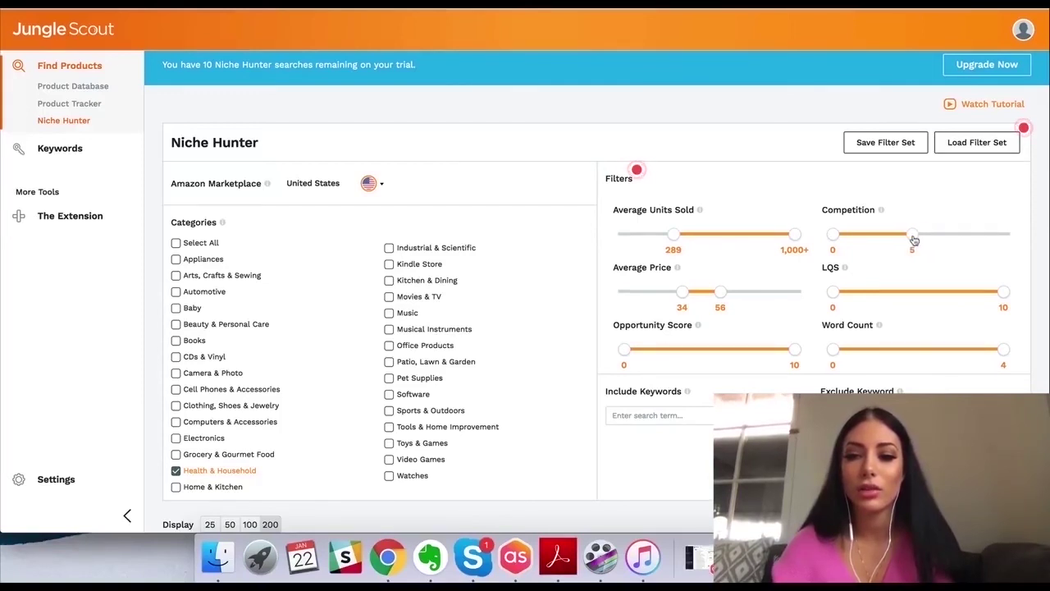
pyautogui.scroll(-2, 829, 372)
pyautogui.moveTo(625, 307); pyautogui.dragTo(698, 318)
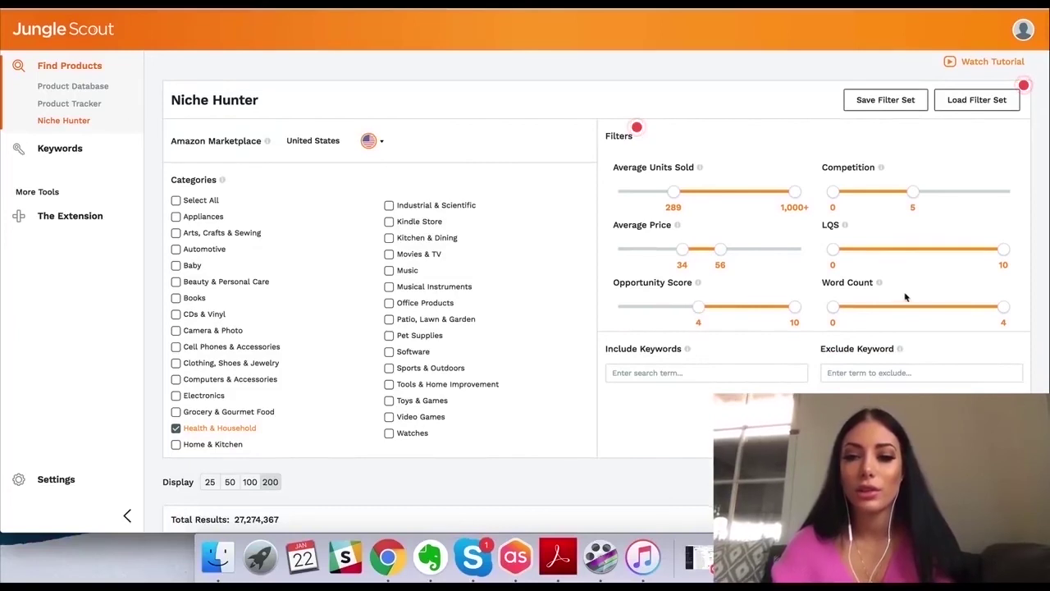
# - Run the filtered Niche Hunter search and look over the niches' prices, units sold, competition and opportunity scores
pyautogui.scroll(-2, 906, 300)
pyautogui.scroll(-4, 907, 300)
pyautogui.click(996, 351)
pyautogui.scroll(-8, 669, 246)
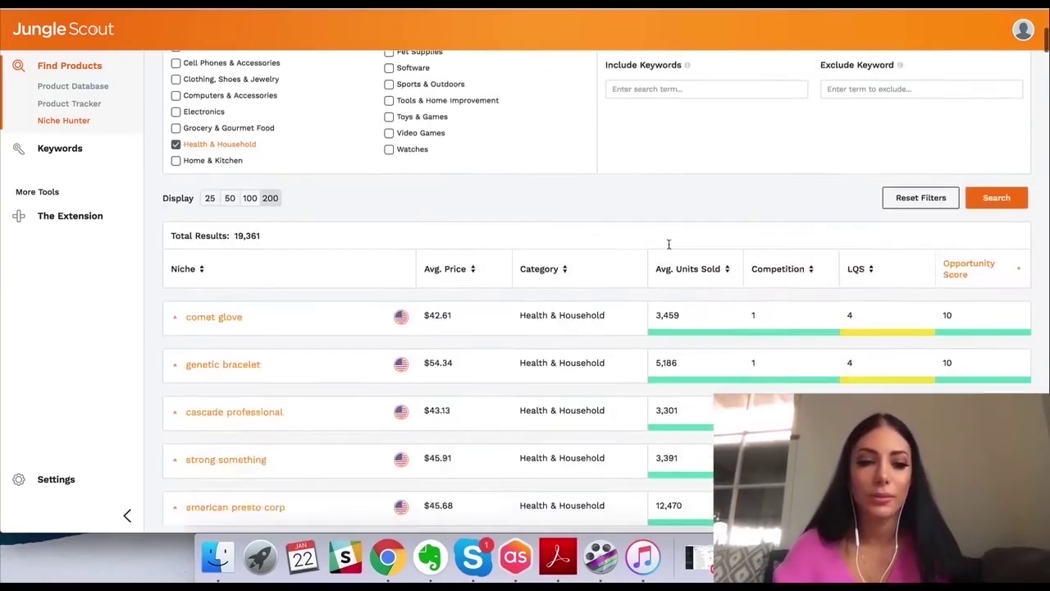
pyautogui.scroll(2, 369, 99)
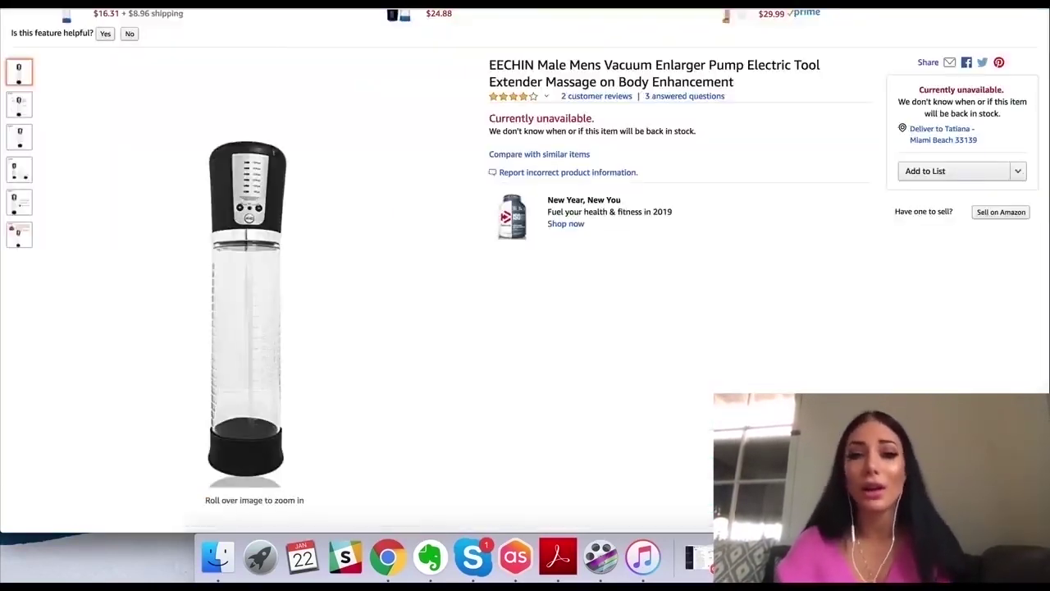
# - Switch to Amazon, search for "slippers" and look over the results
pyautogui.scroll(5, 381, 136)
pyautogui.click(258, 62)
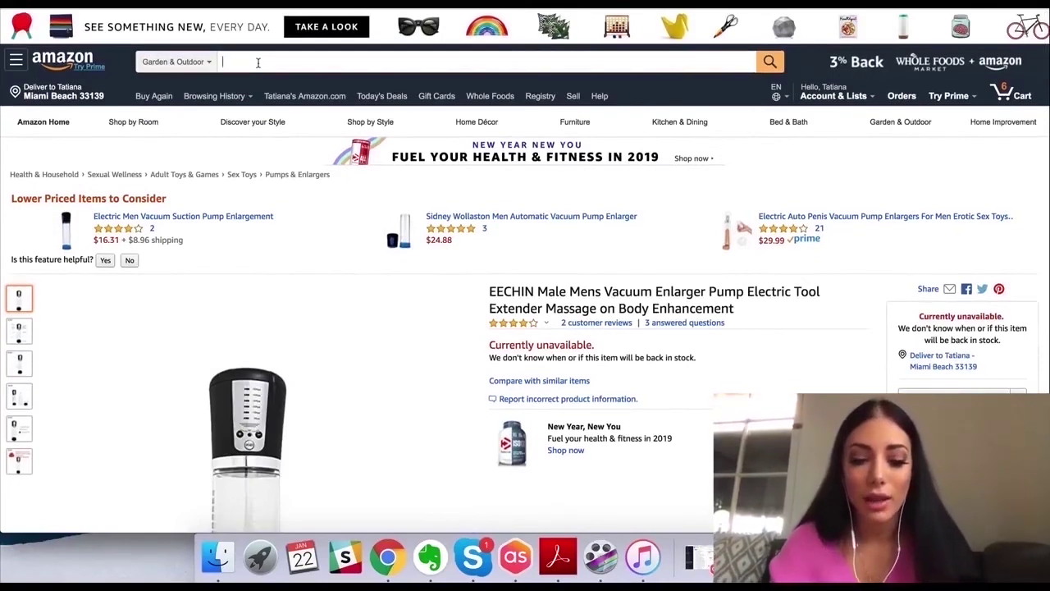
pyautogui.write('slippers')
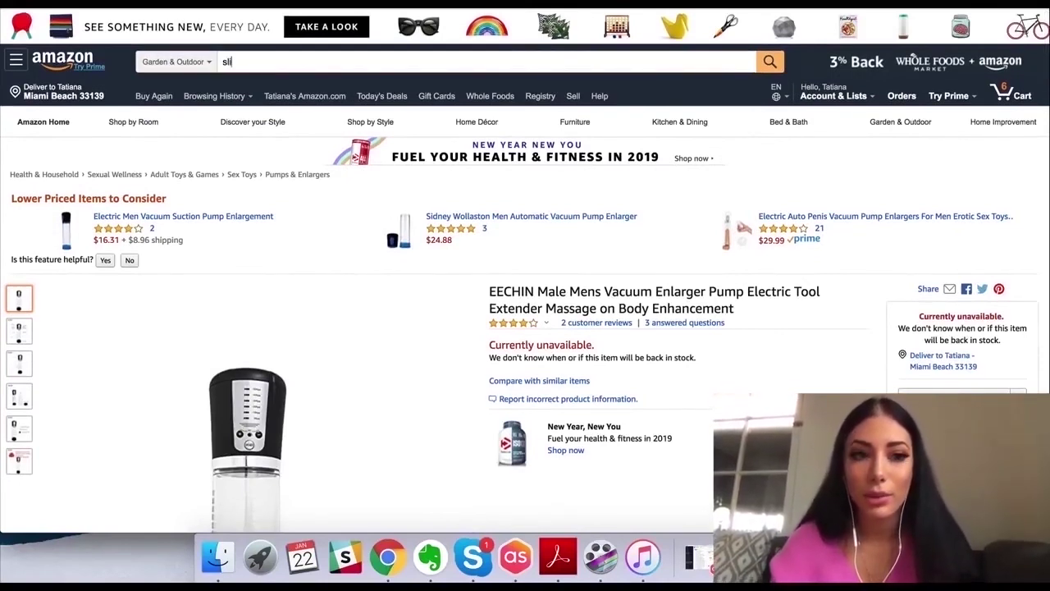
pyautogui.press('Return')
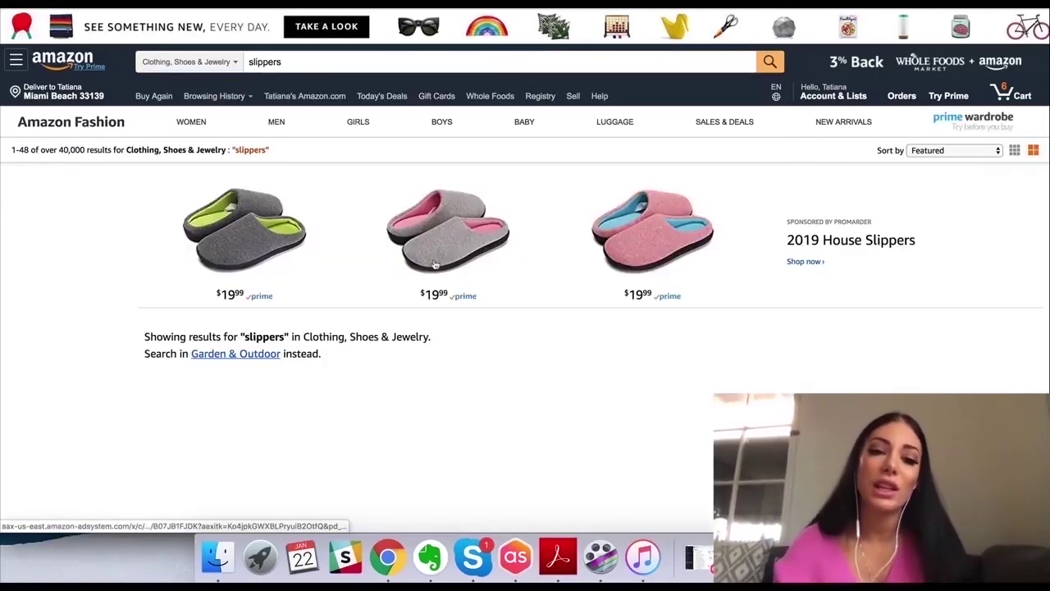
pyautogui.scroll(-3, 436, 265)
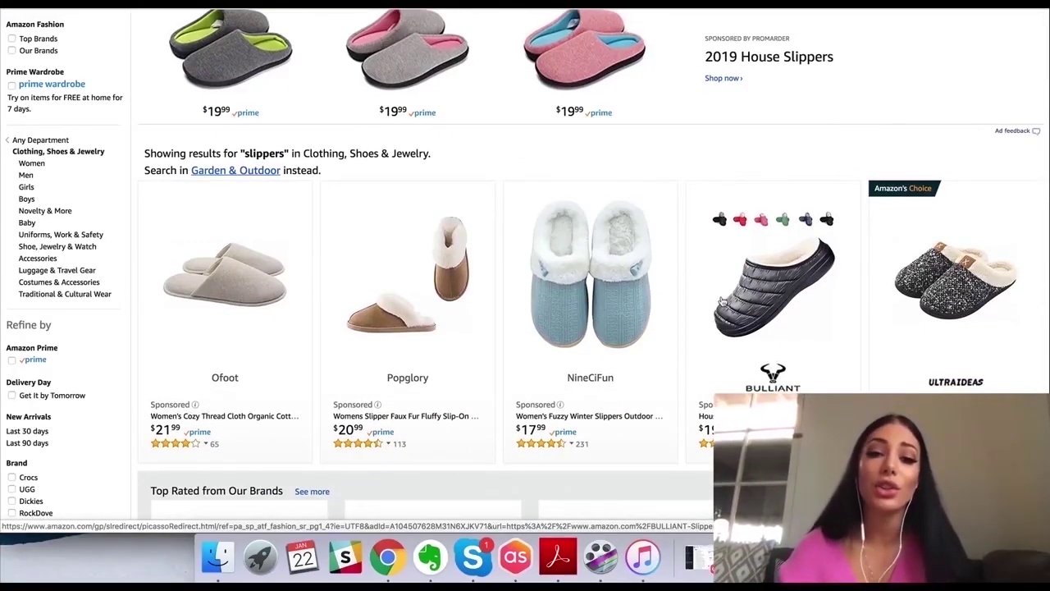
pyautogui.scroll(-3, 723, 302)
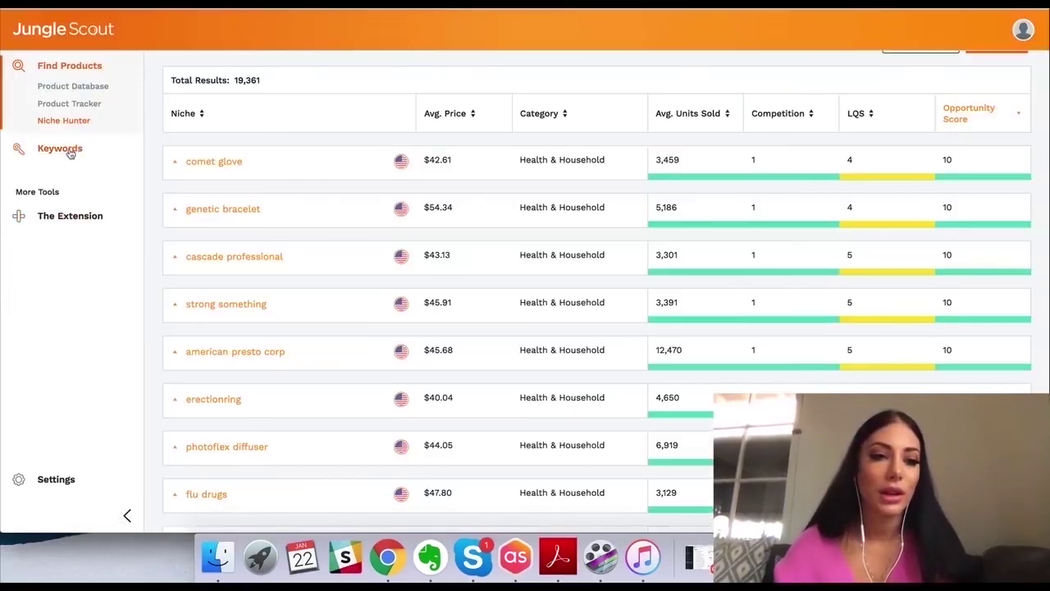
# - Open Jungle Scout's Listing Builder among the keyword tools
pyautogui.click(71, 151)
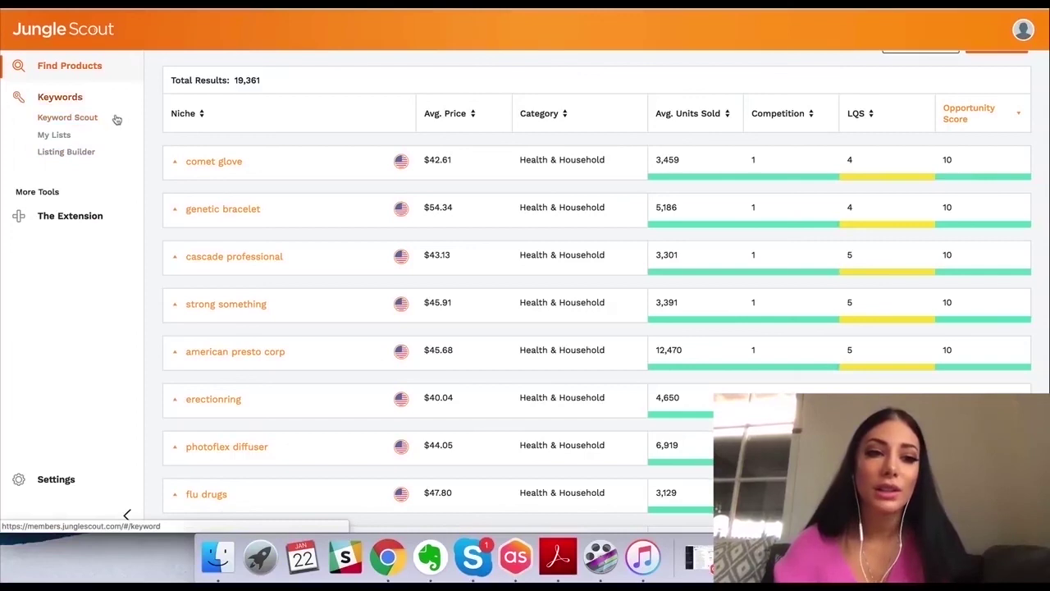
pyautogui.click(72, 152)
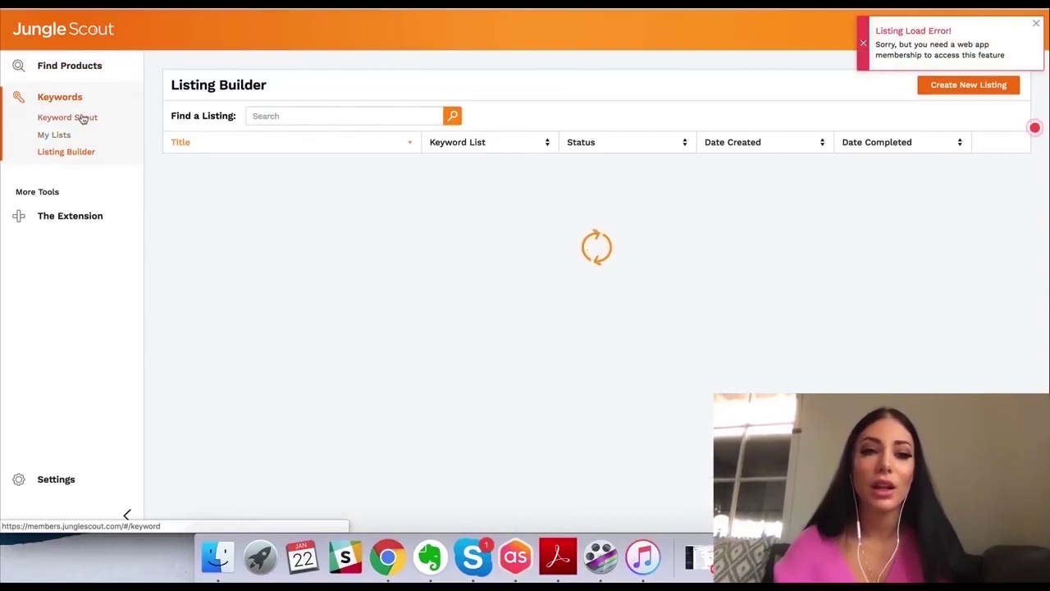